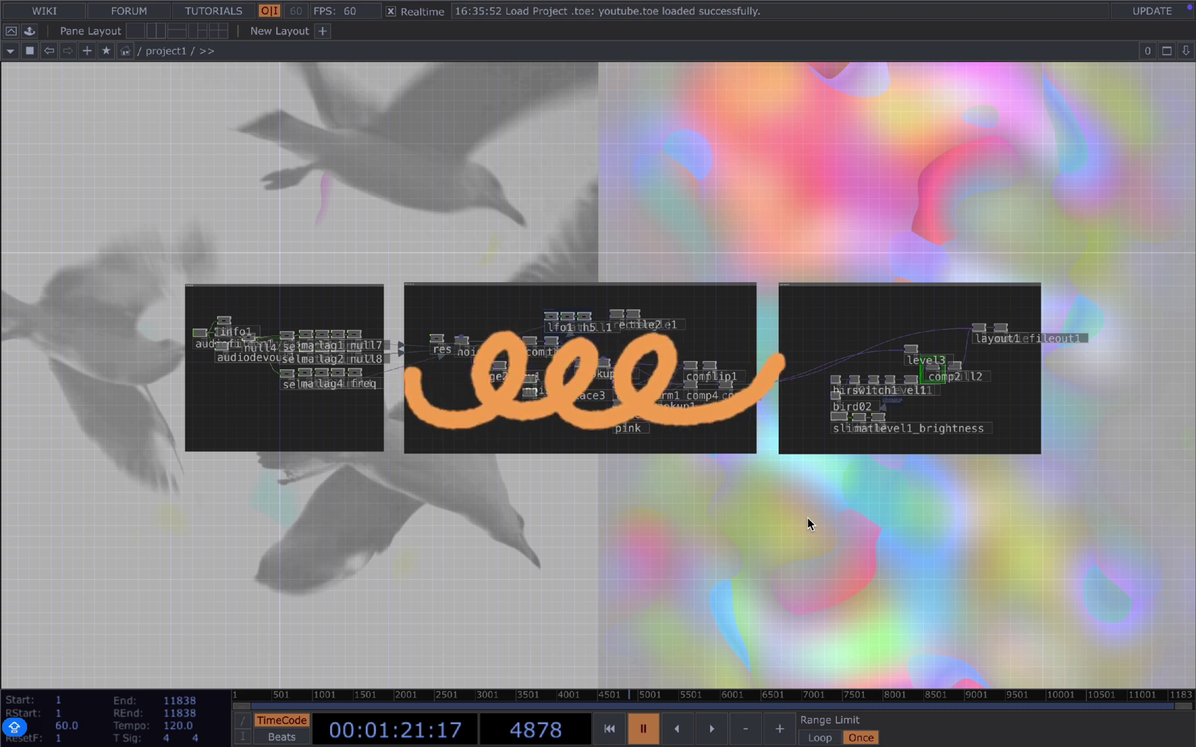
drag(808, 524, 809, 542)
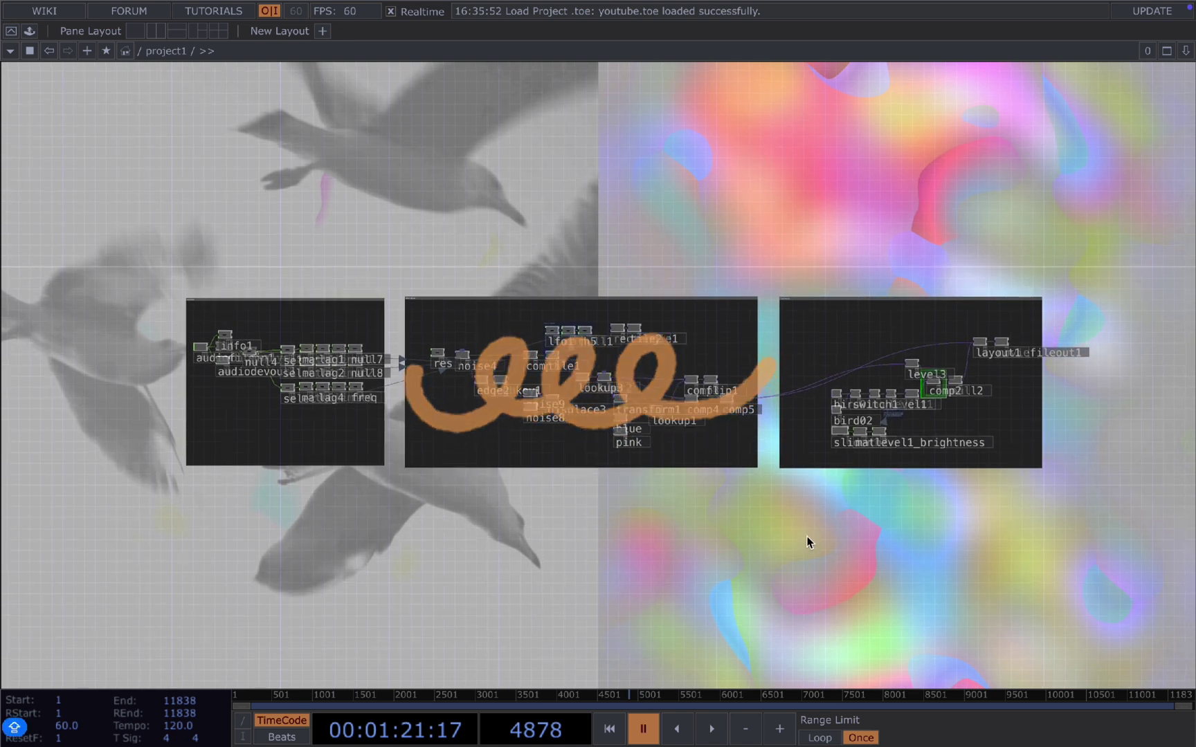
drag(602, 529, 646, 523)
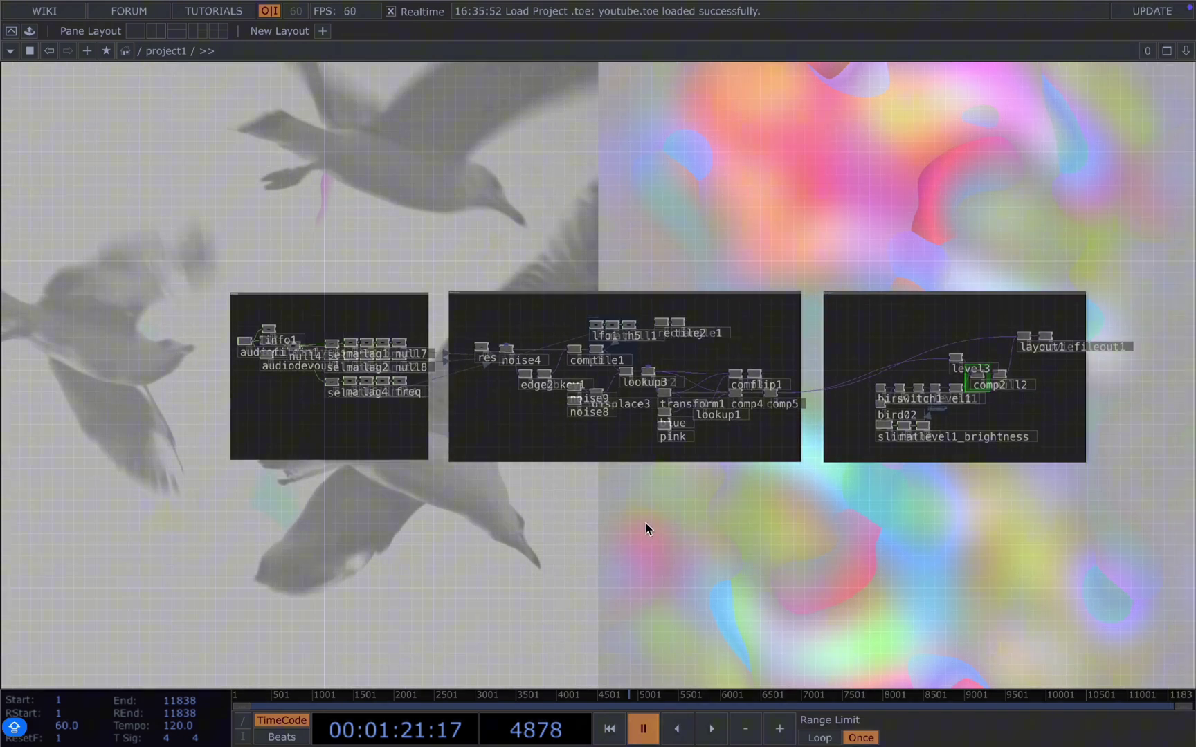
mouse_move(526, 520)
mouse_down()
mouse_move(552, 529)
mouse_move(535, 523)
mouse_up()
middle_drag(479, 523, 460, 518)
drag(494, 536, 616, 555)
middle_drag(432, 454, 376, 428)
scroll(376, 426, up, 2)
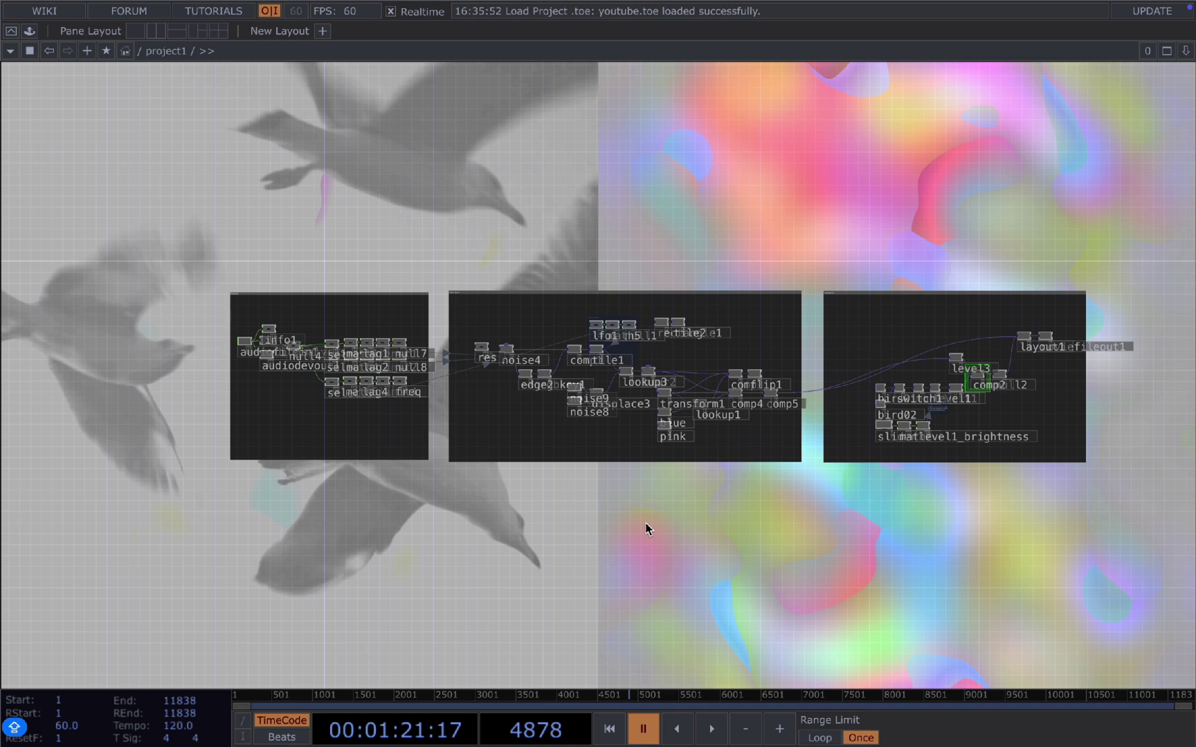
drag(615, 532, 552, 529)
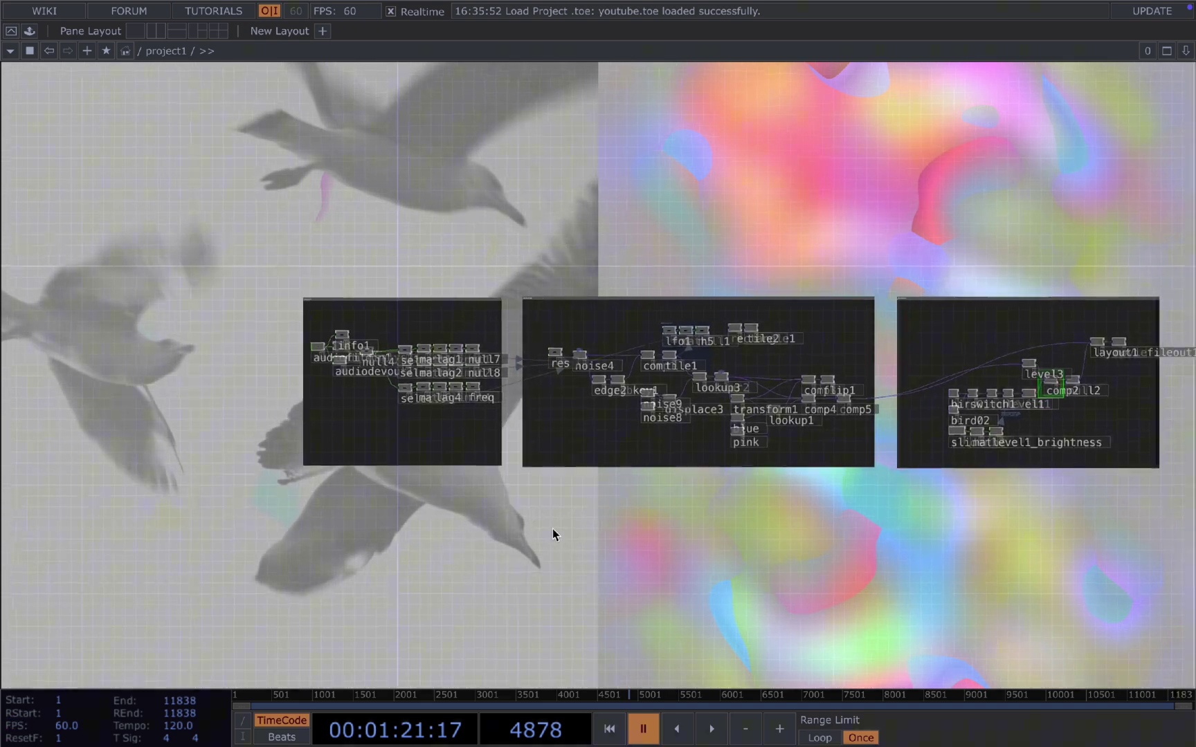
- Inspect the start of the audio section, selecting the audiofilein1 operator and the audioAnalysis component
middle_drag(552, 530, 422, 513)
drag(413, 510, 532, 529)
middle_drag(416, 451, 384, 384)
middle_drag(311, 338, 286, 496)
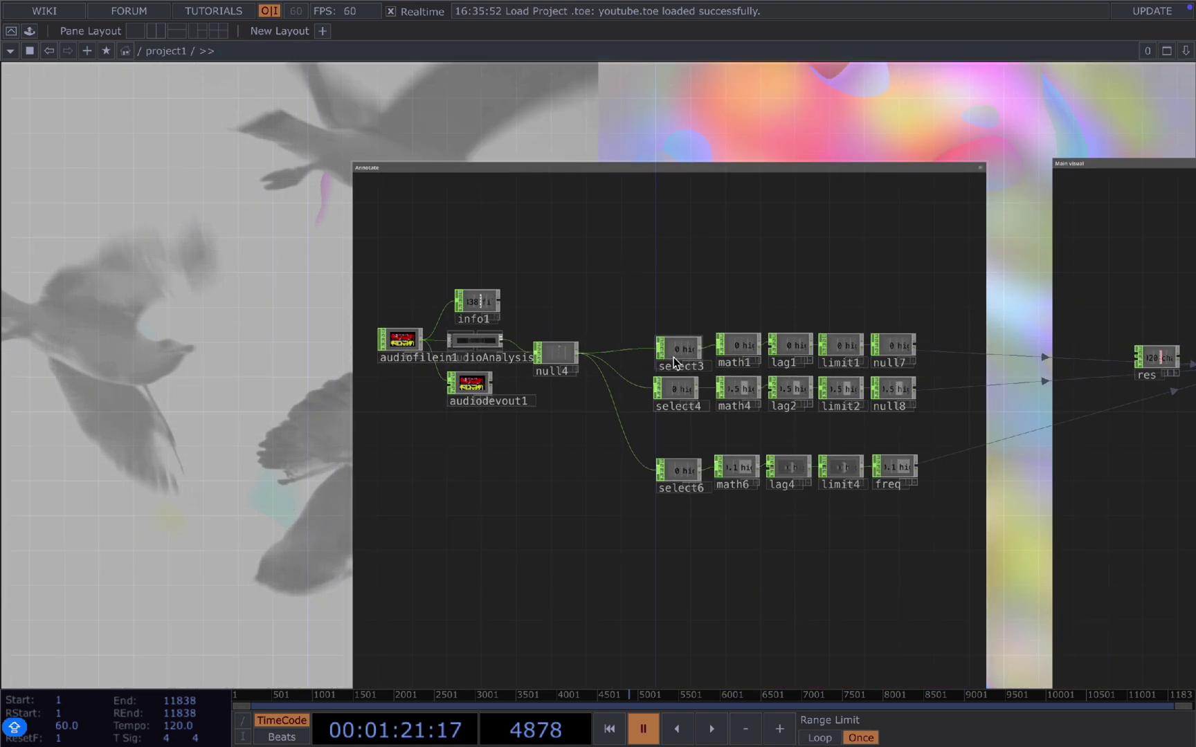
scroll(367, 357, up, 3)
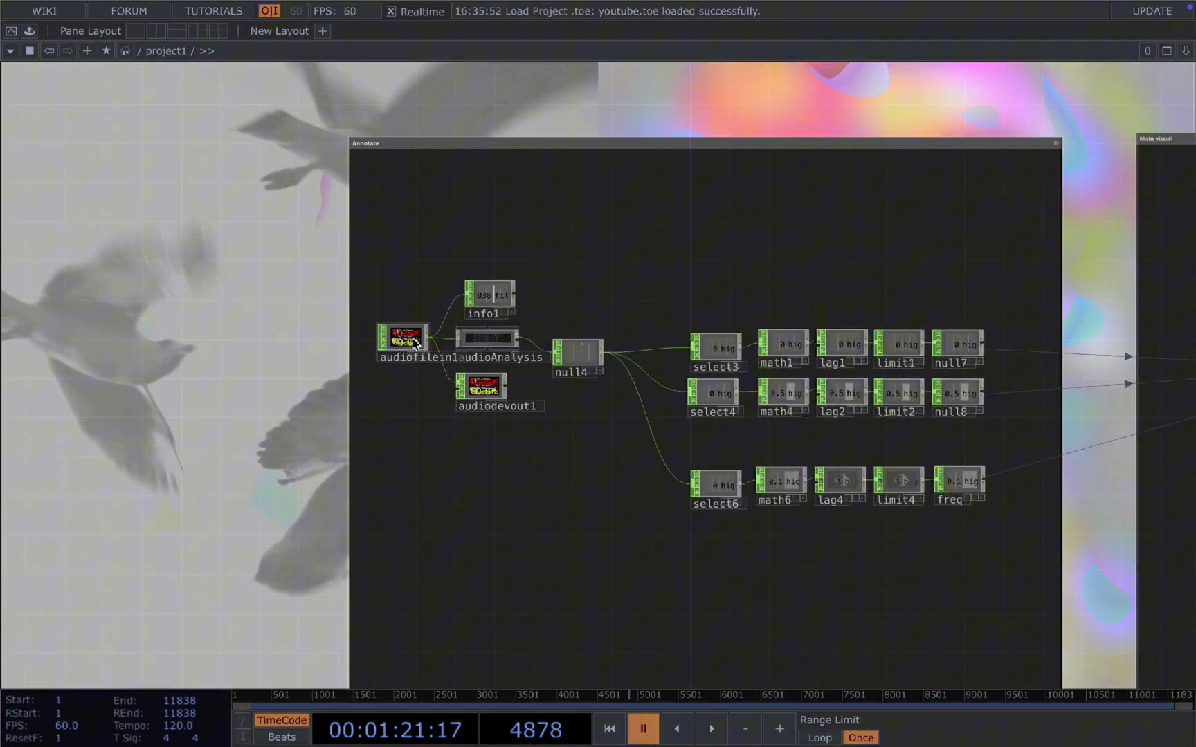
click(414, 343)
scroll(497, 358, up, 2)
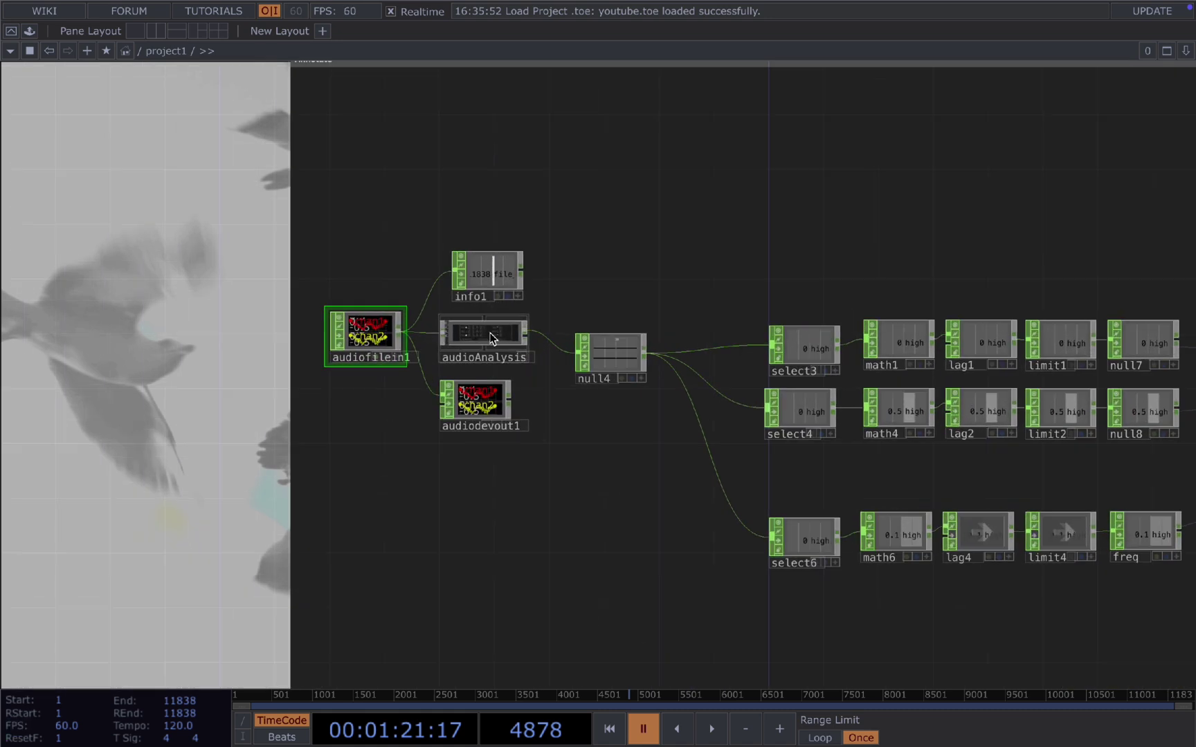
click(489, 339)
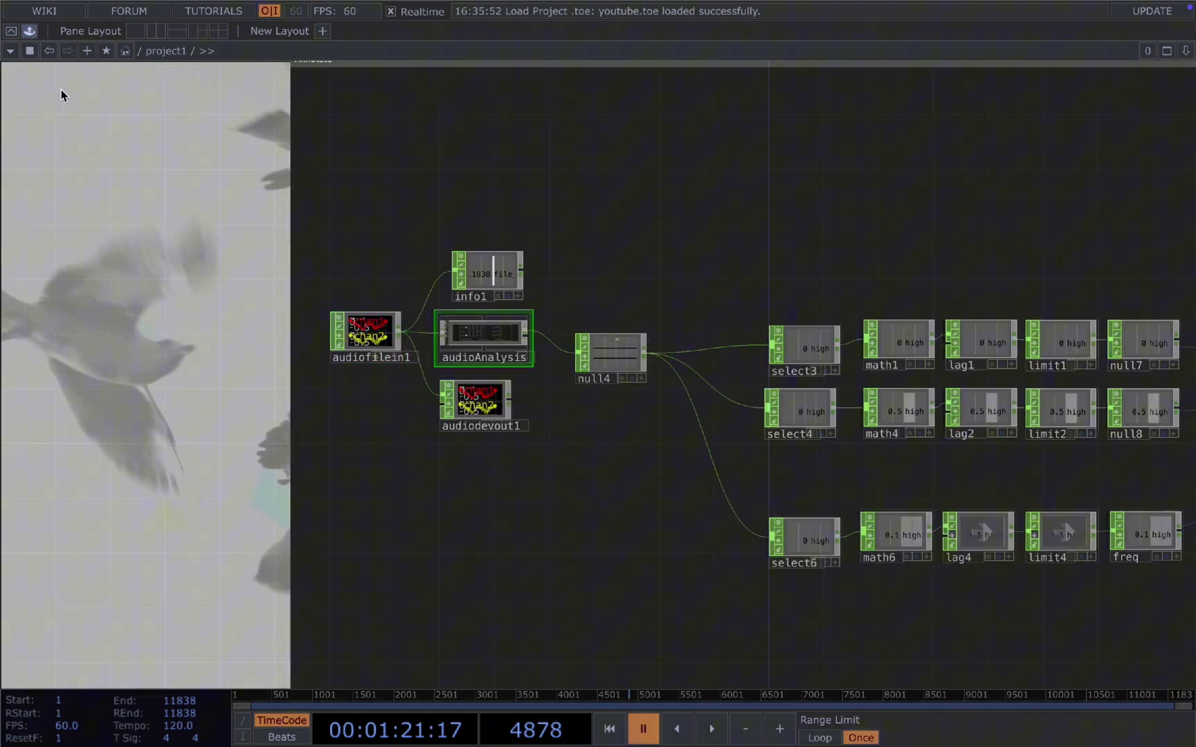
- Show the component palette and preview the audioAnalysis component in the Derivative Tools collection
key(alt+l)
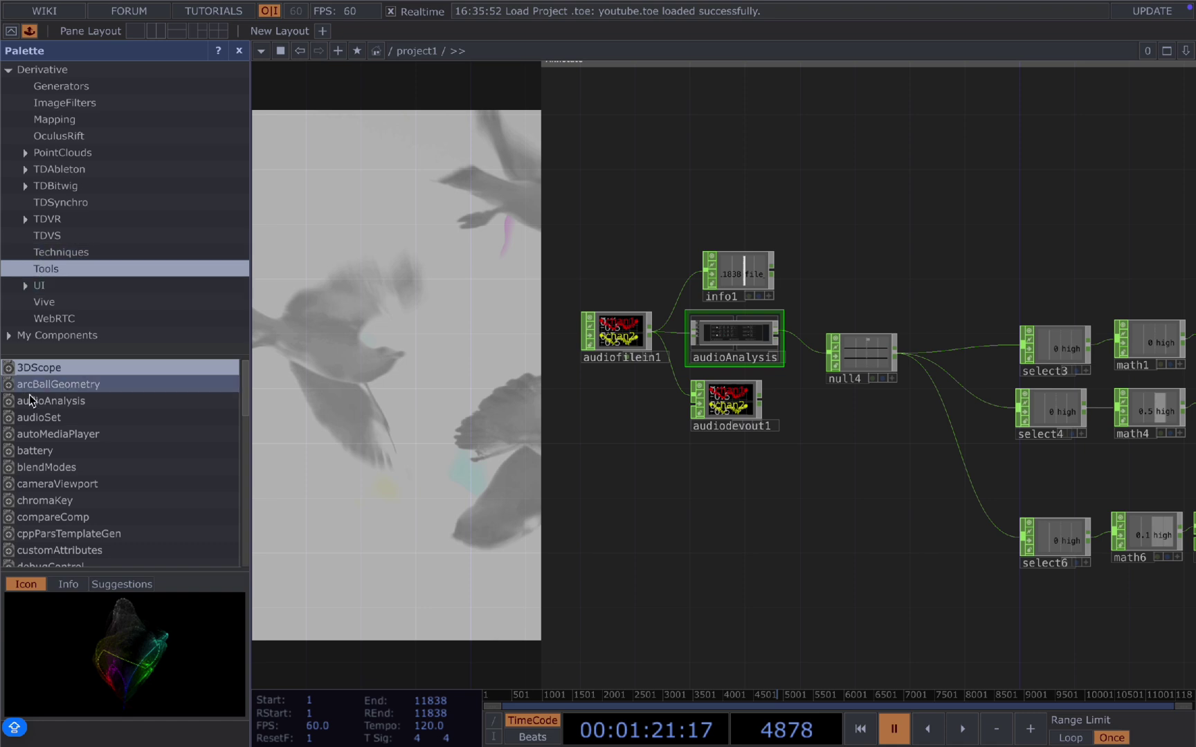
click(86, 404)
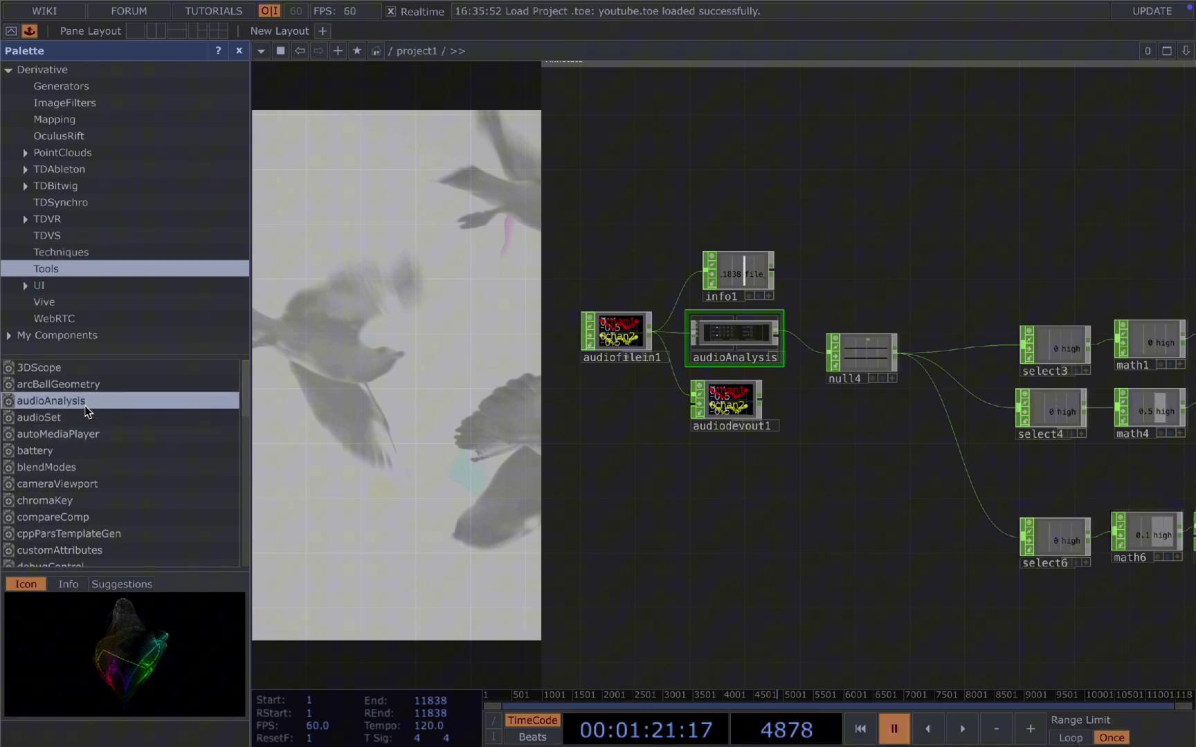
mouse_move(407, 355)
mouse_down()
mouse_move(304, 382)
mouse_move(289, 369)
mouse_up()
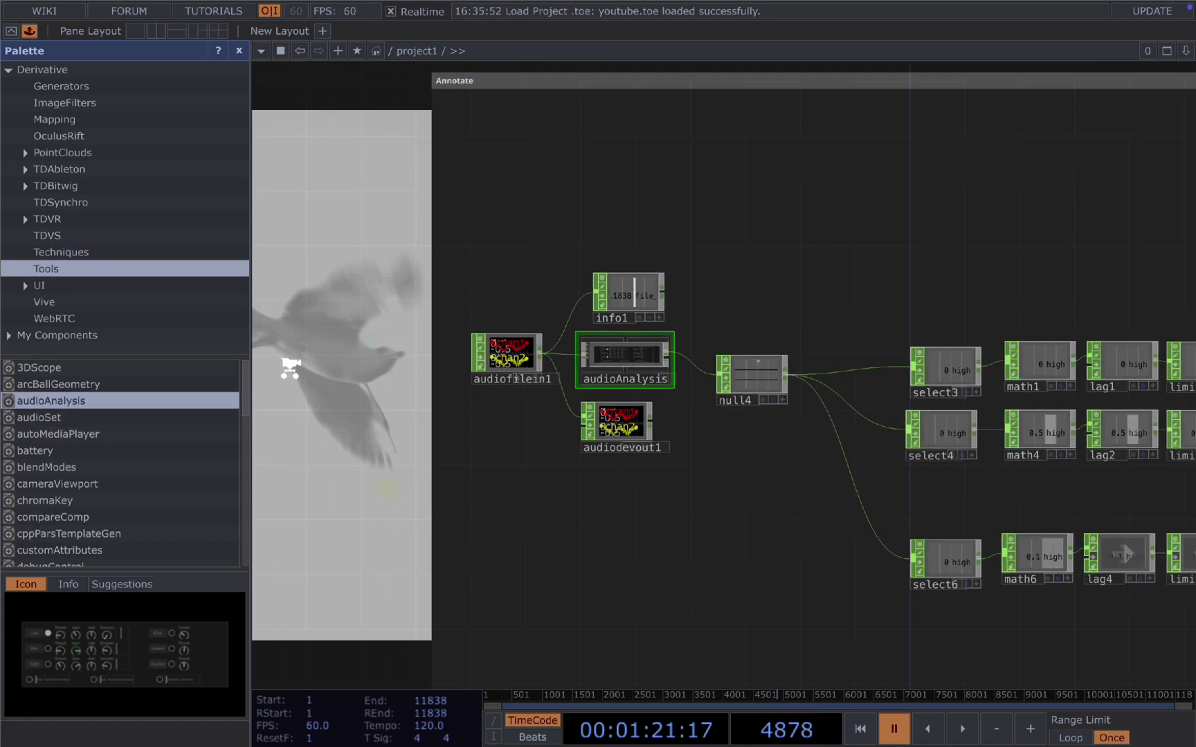
- Follow the audio chain from null4 to the select3 operator and select it
scroll(289, 368, down, 1)
drag(363, 378, 252, 368)
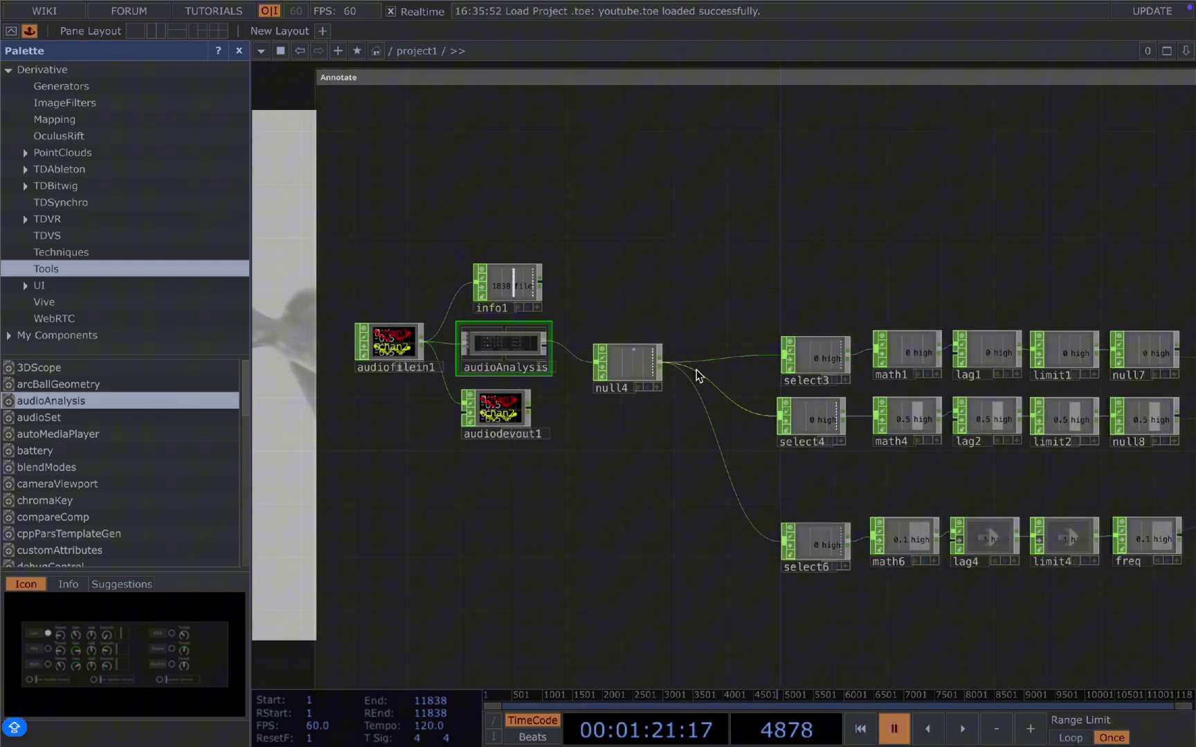
scroll(669, 370, up, 5)
drag(830, 353, 625, 354)
scroll(701, 334, up, 2)
scroll(737, 339, down, 4)
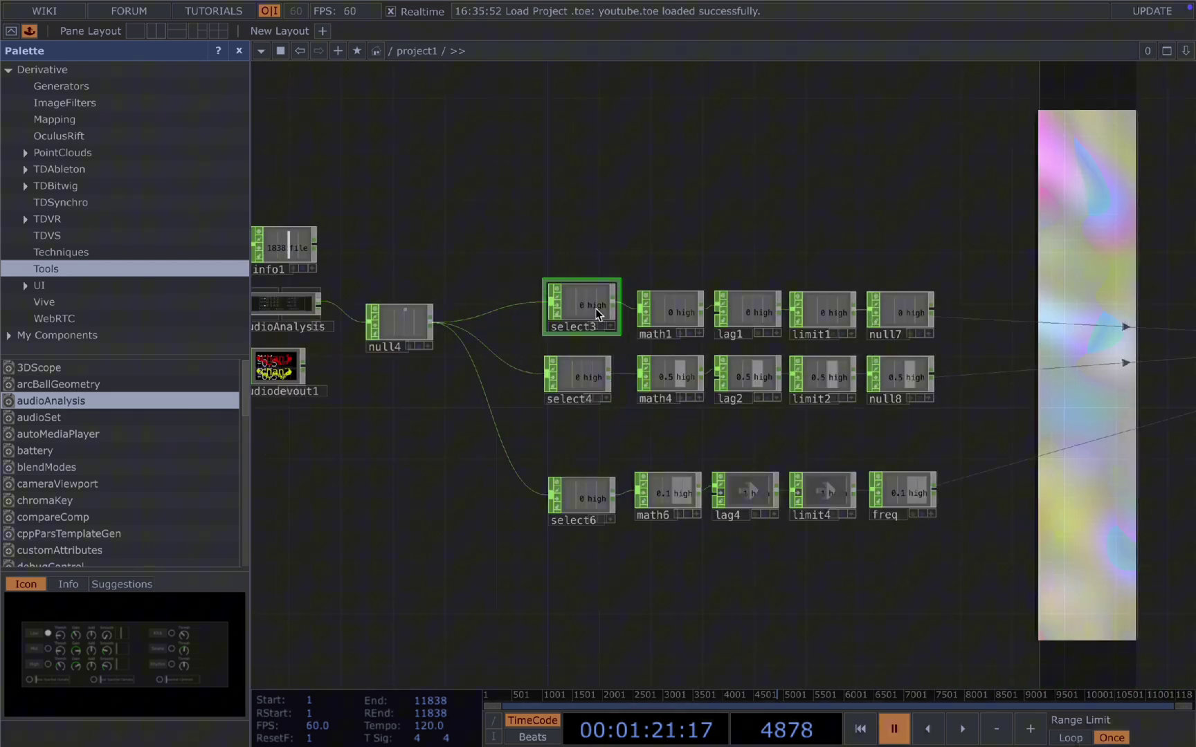
- Step through the operators after select3, selecting math1, lag1 and limit1 in order
scroll(592, 315, down, 2)
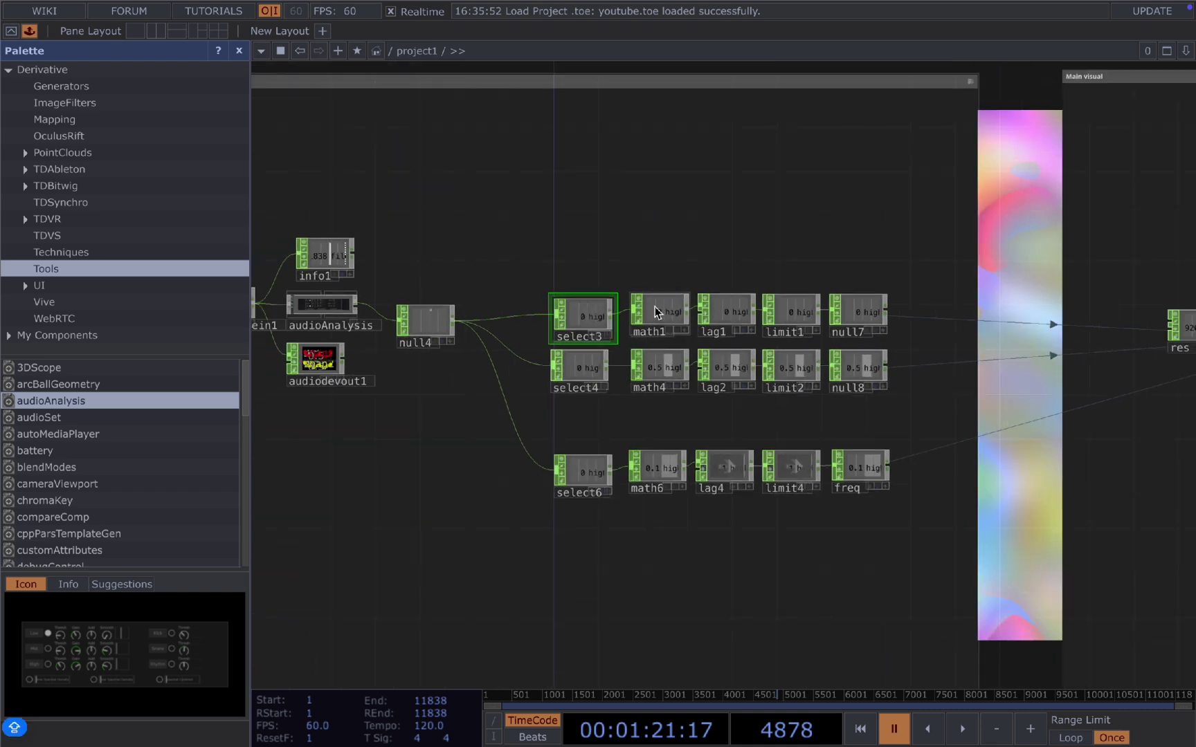
click(647, 315)
scroll(646, 314, up, 2)
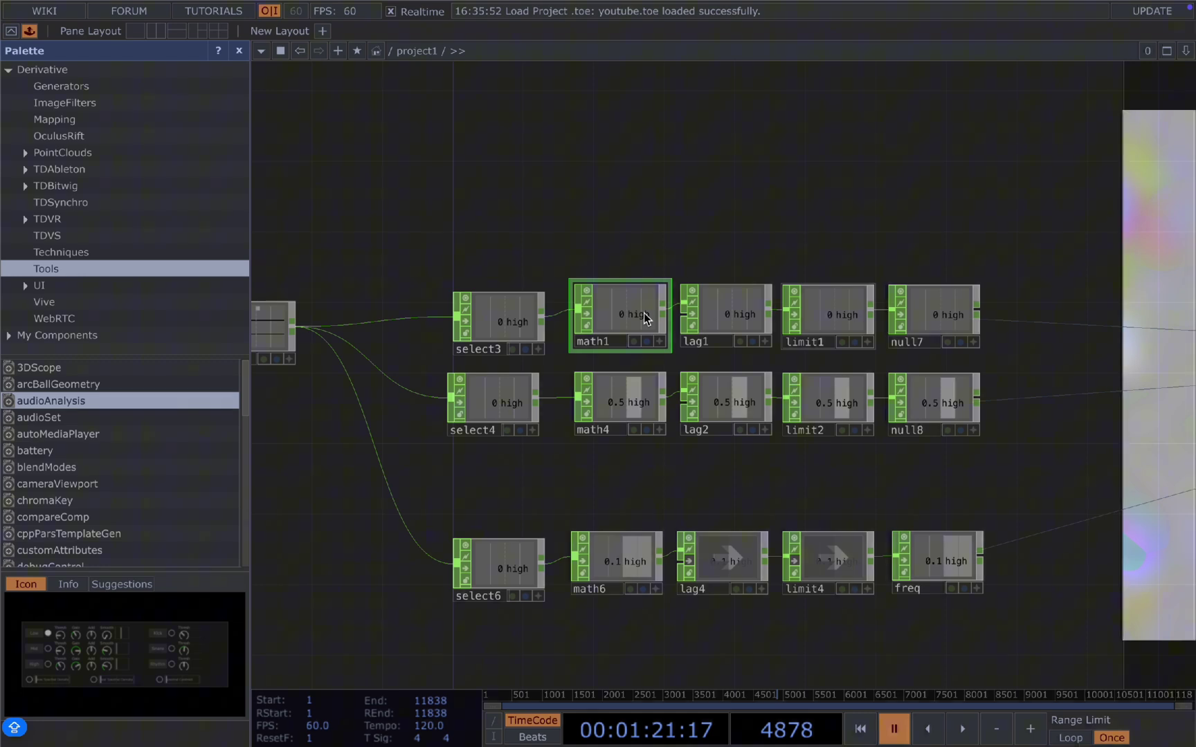
click(744, 322)
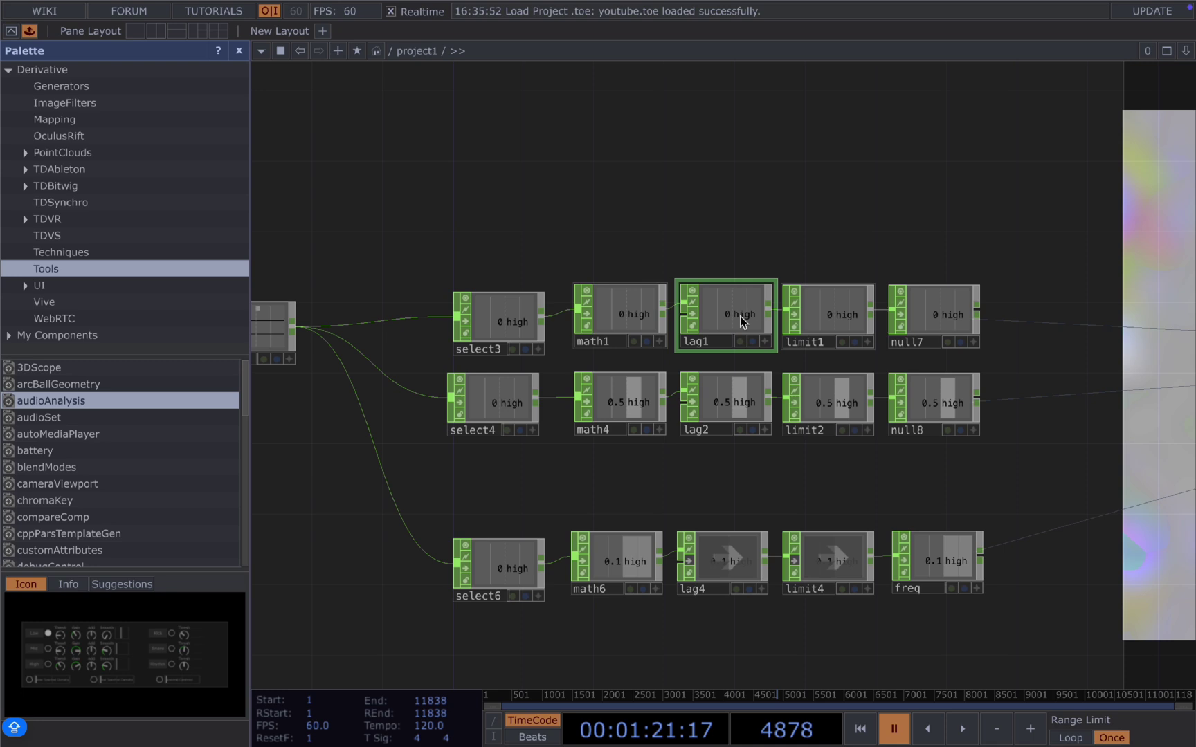
click(825, 321)
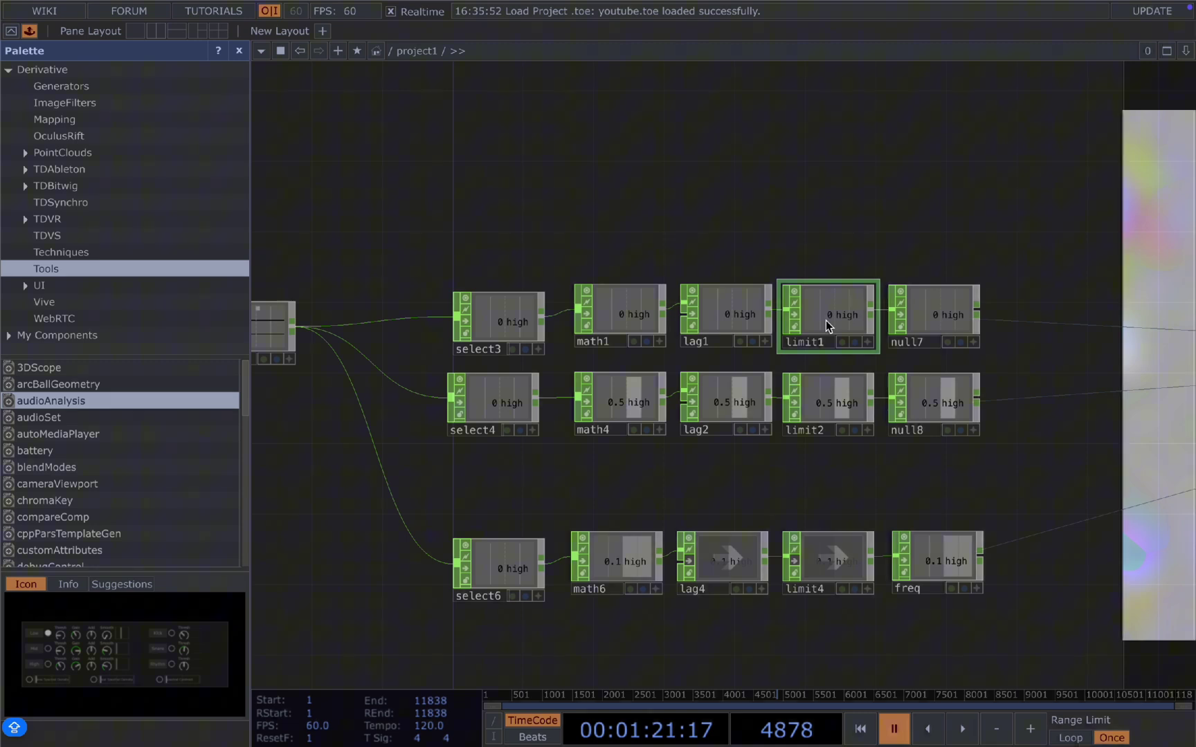
- Show the parameters of limit1 with its quantize settings, and those of lag1 with its lag settings
drag(1162, 294, 1037, 309)
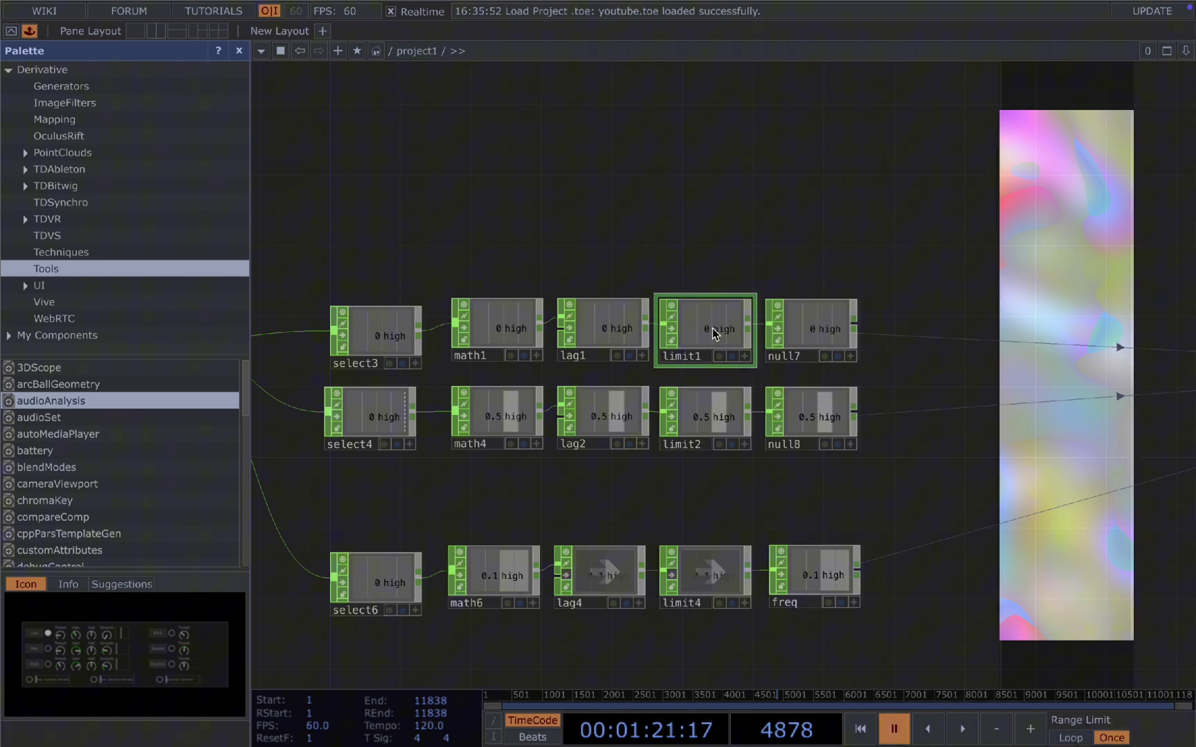
key(p)
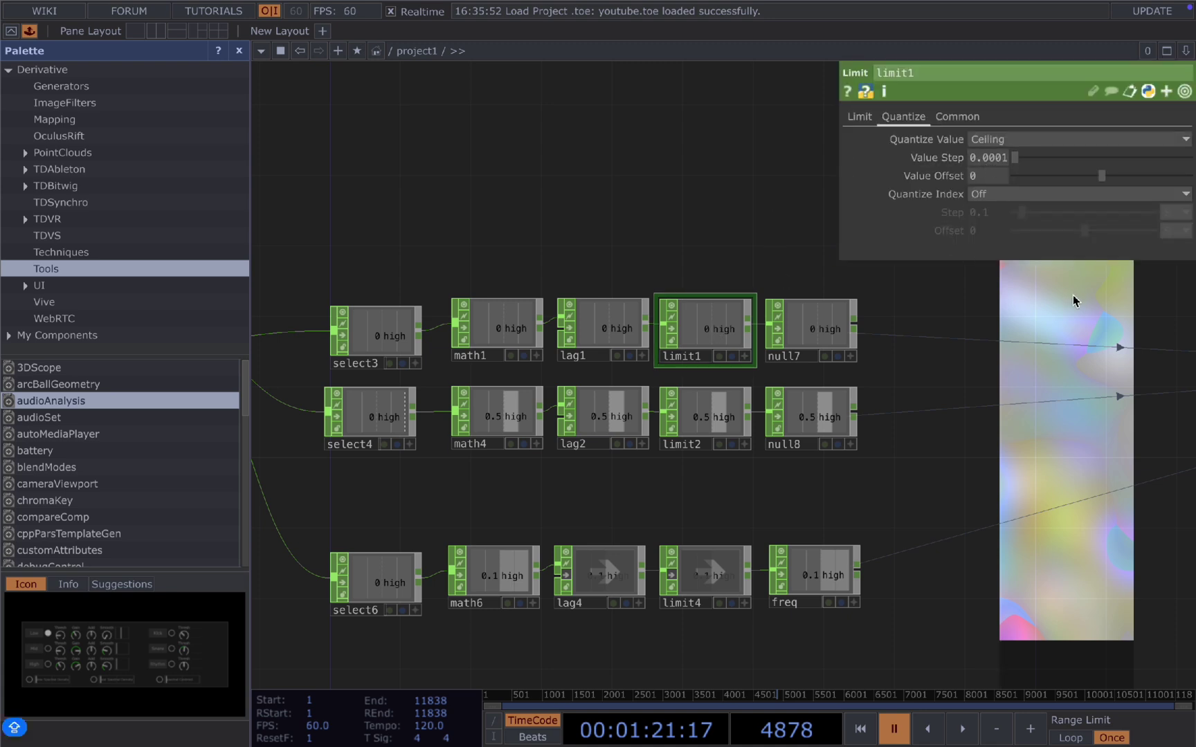
drag(1050, 280, 1036, 286)
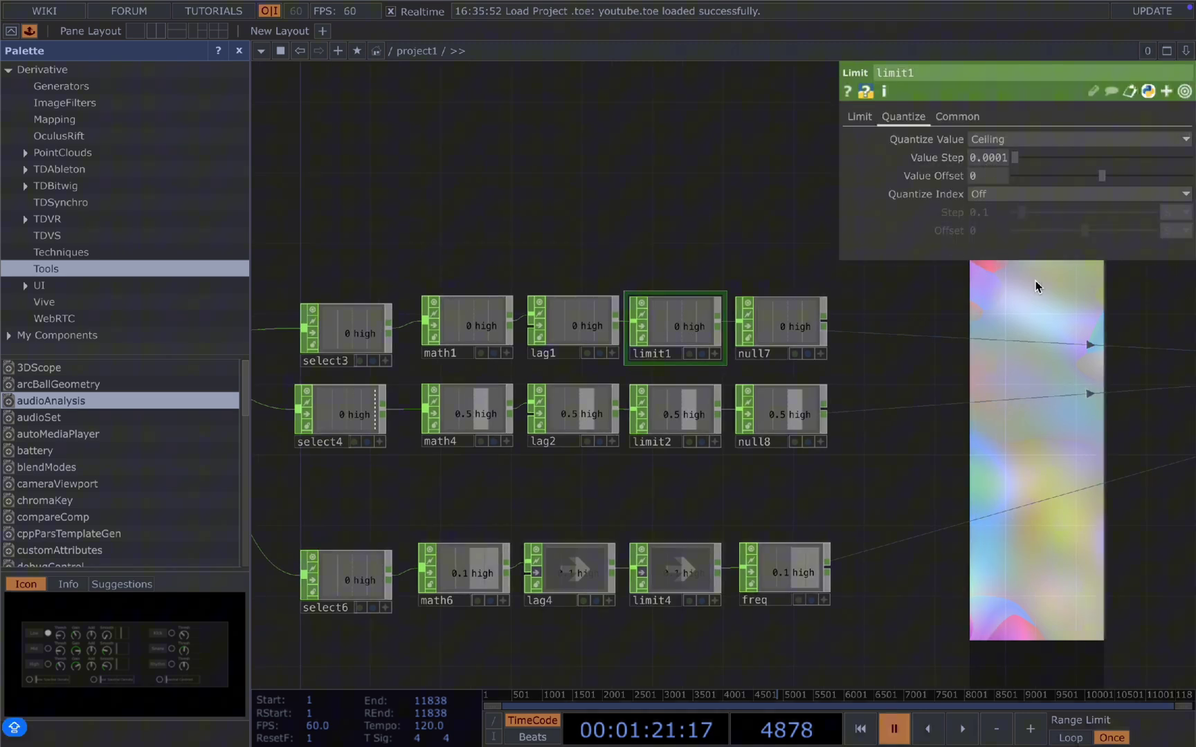
click(599, 330)
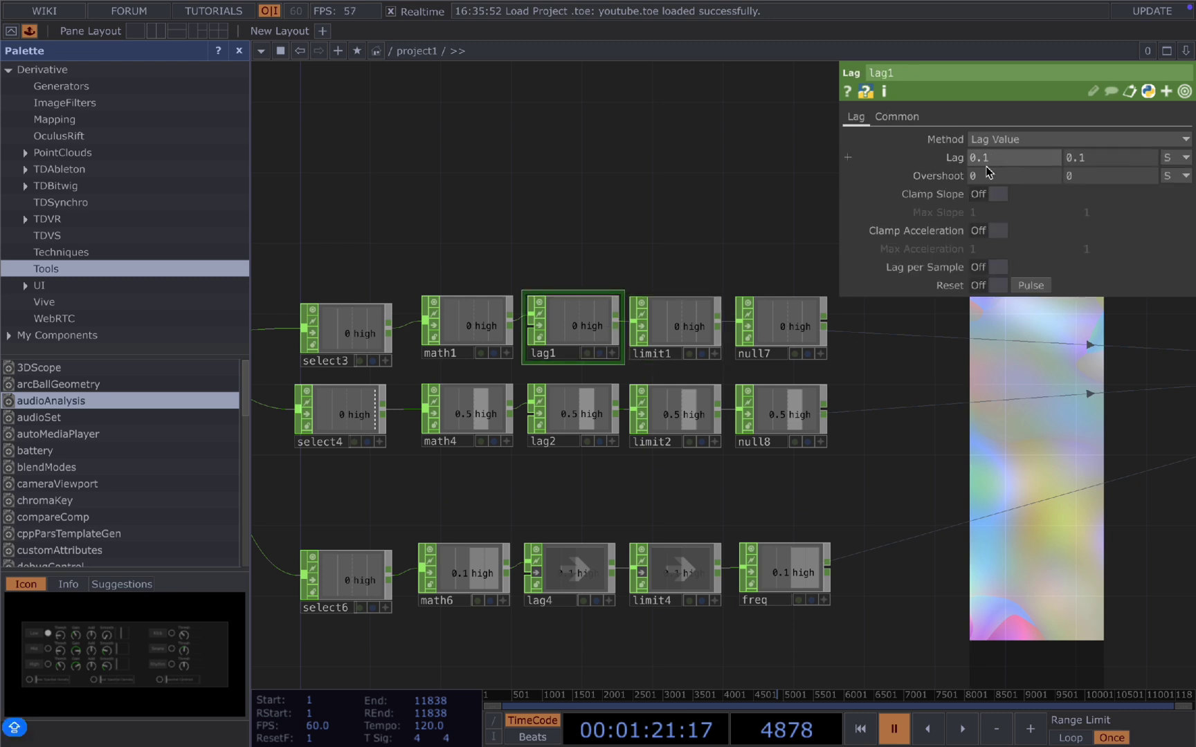
- Inspect the null7 and null8 operators that end the two upper audio chains, finishing with null7 selected
click(798, 325)
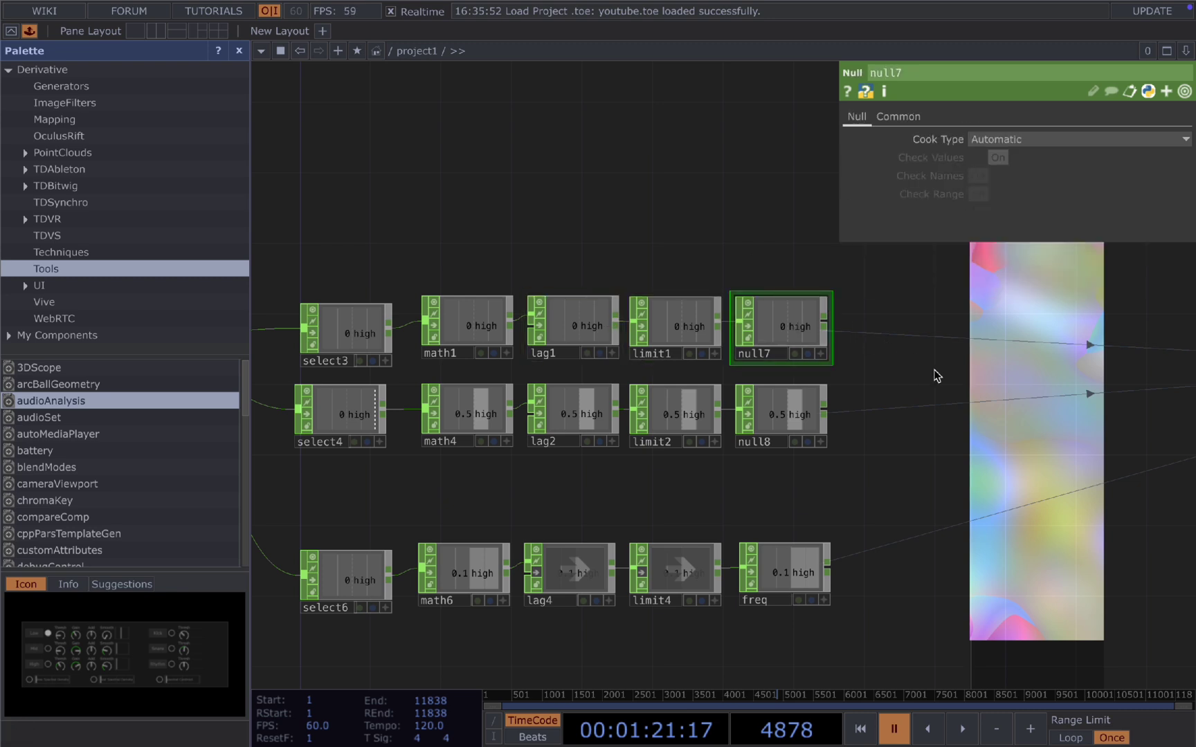
click(786, 395)
click(782, 350)
click(770, 397)
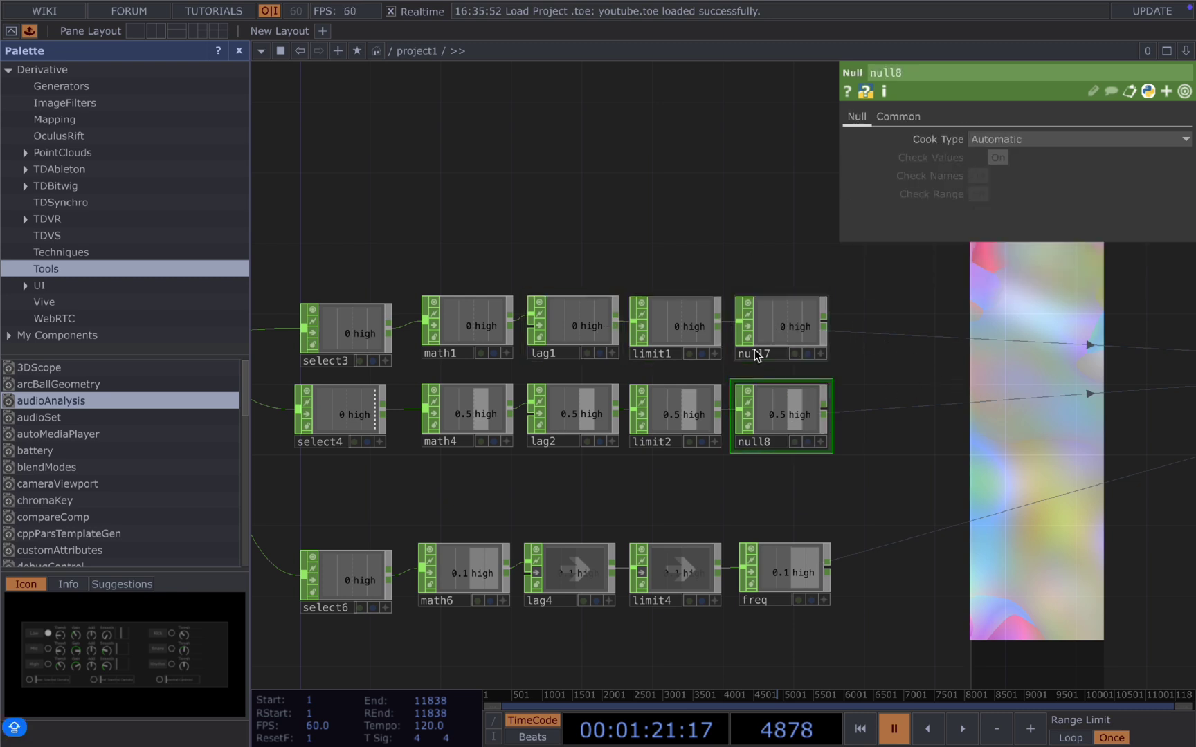
click(757, 357)
- Examine the quantize parameters of the limit4 operator in the lower chain that ends in freq
drag(942, 377, 756, 376)
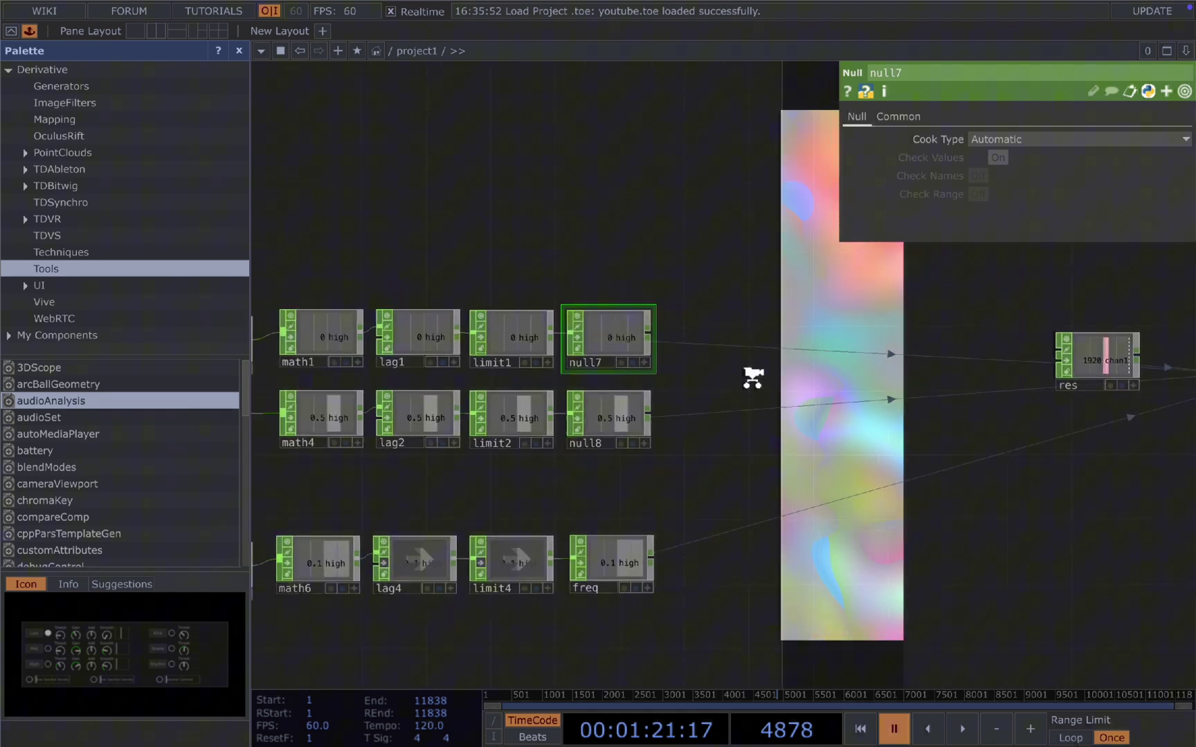
scroll(756, 376, down, 2)
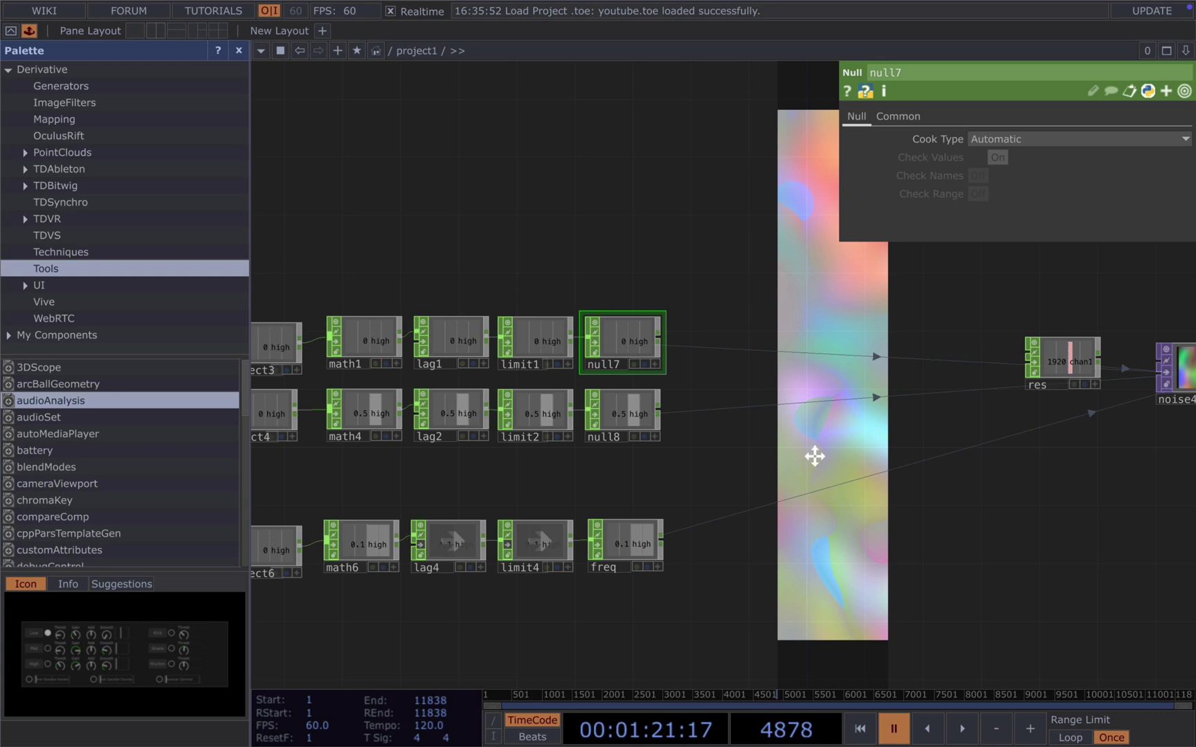
drag(814, 456, 957, 344)
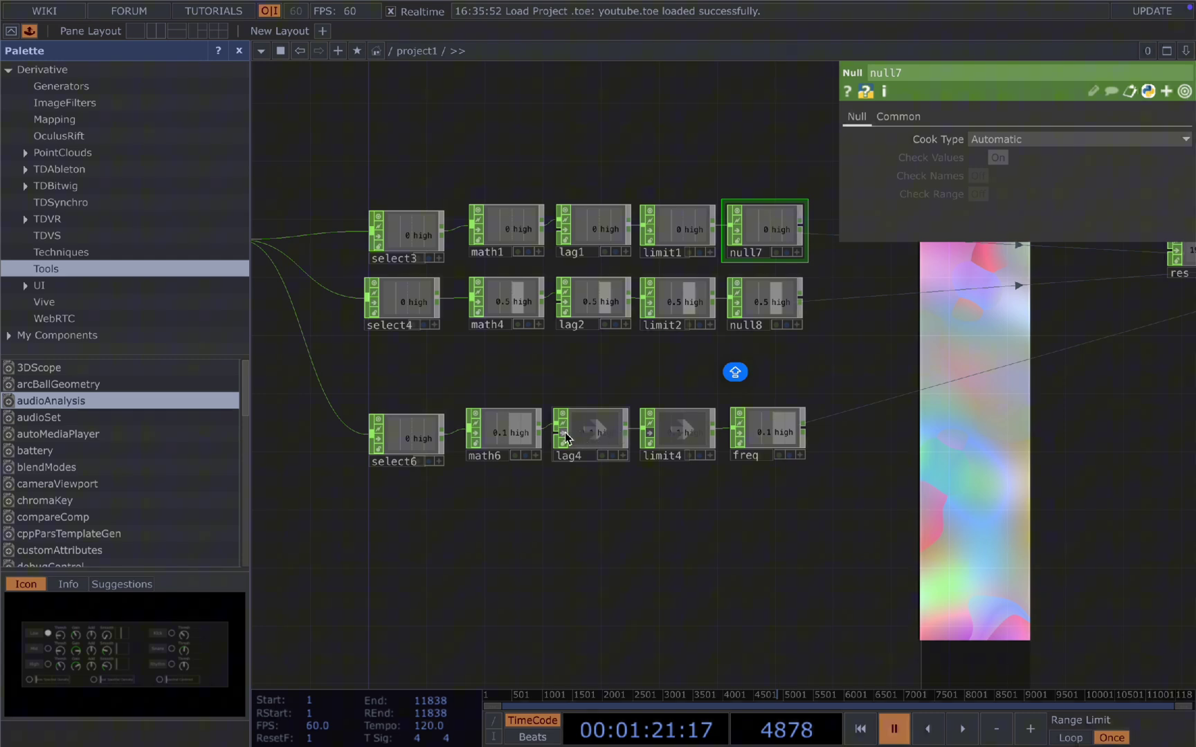
click(675, 434)
- Go to the Main visual section of the network and select the res operator
drag(1017, 468, 884, 474)
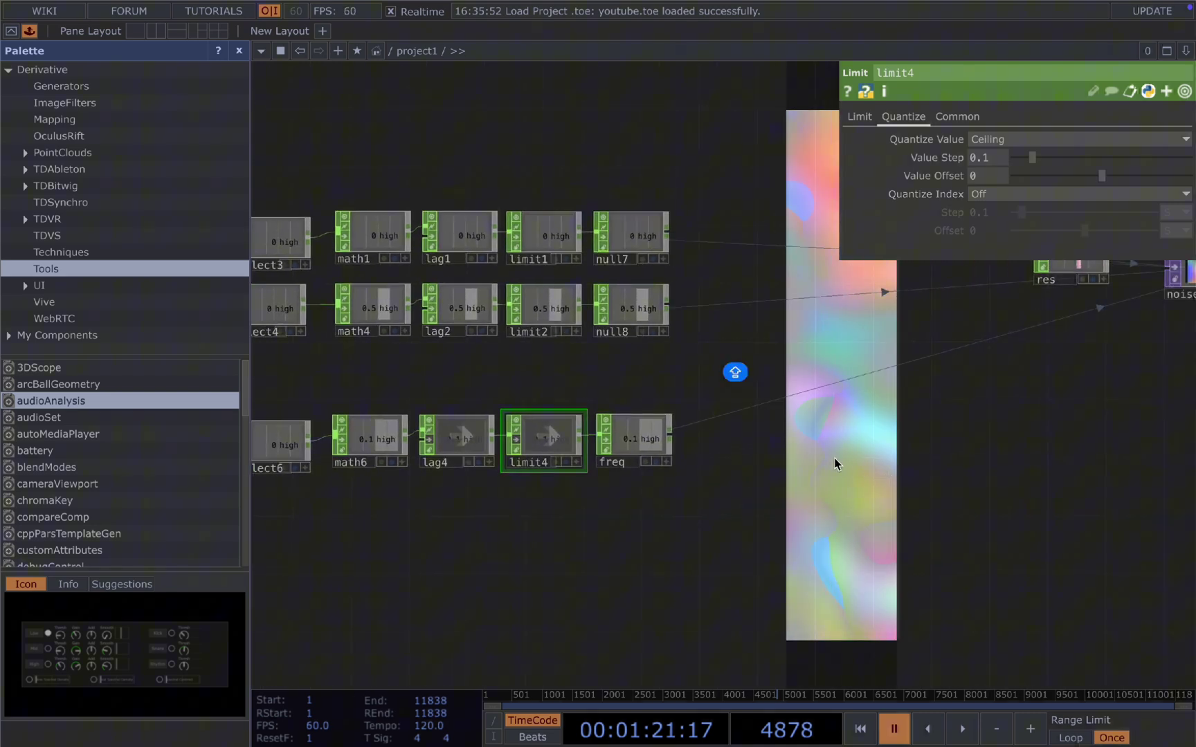
scroll(834, 459, down, 5)
drag(834, 459, 511, 477)
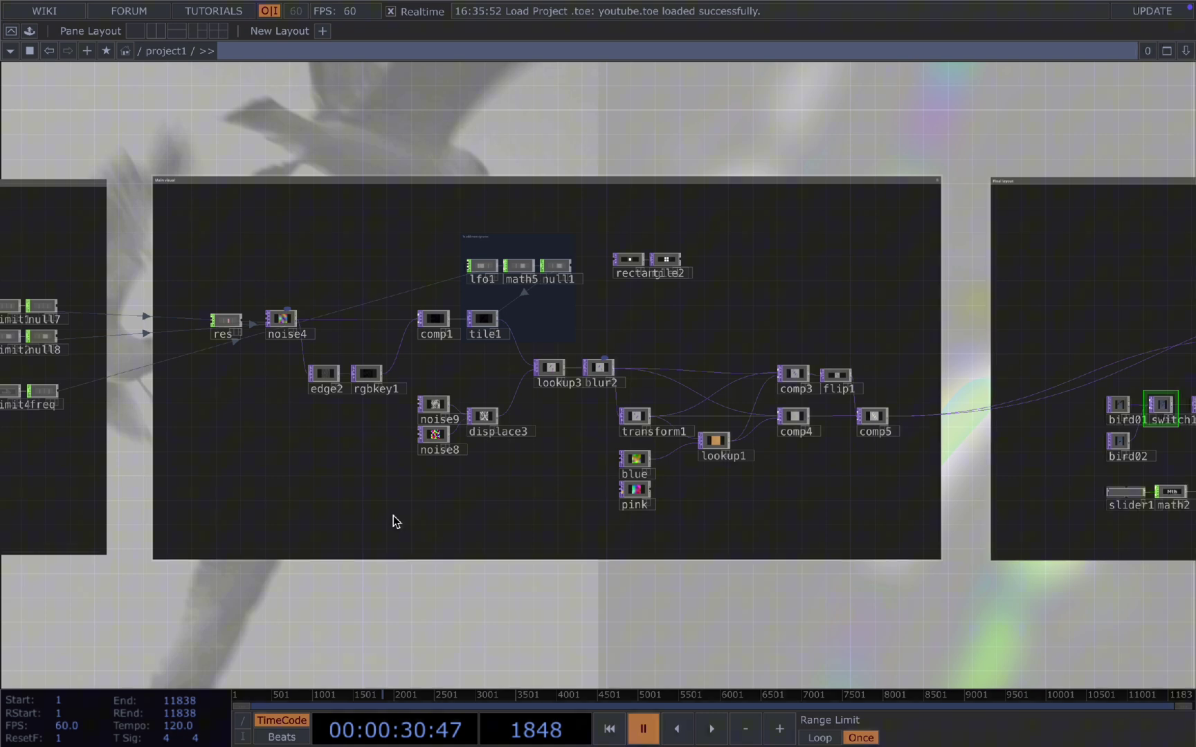
scroll(253, 324, up, 5)
drag(345, 468, 445, 509)
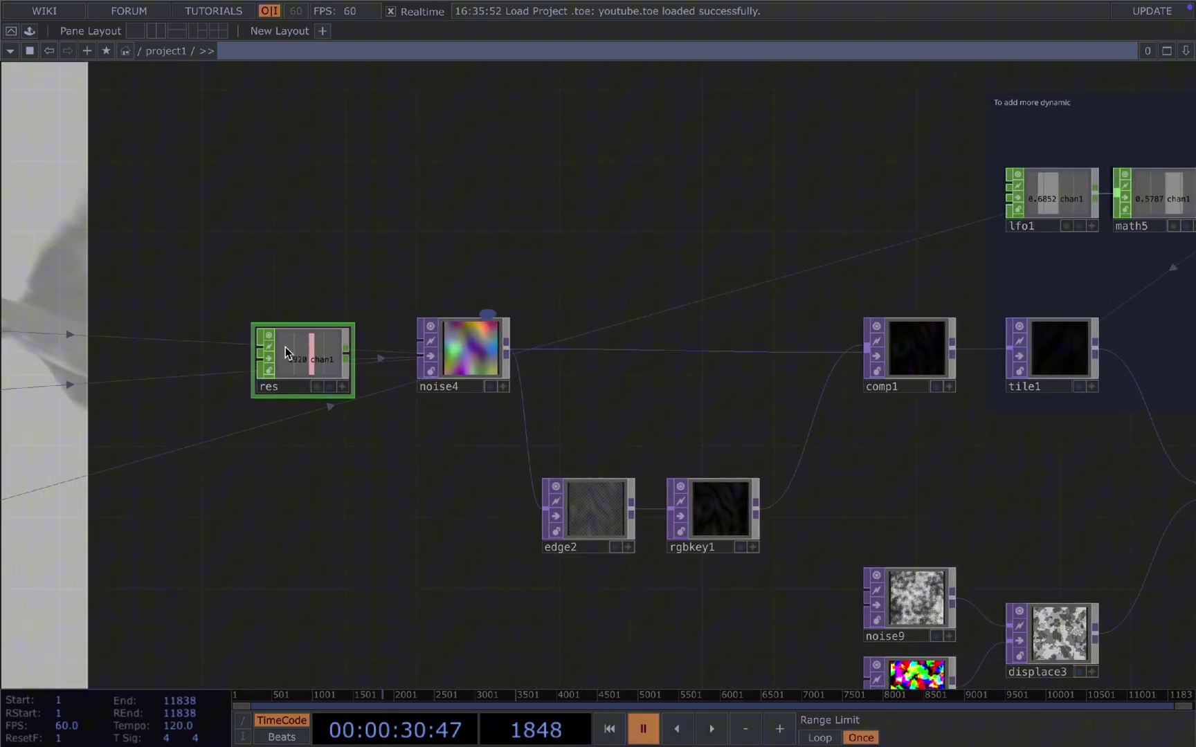
- Review the noise4 operator's output resolution and its transform expressions, then hide its parameters
click(471, 350)
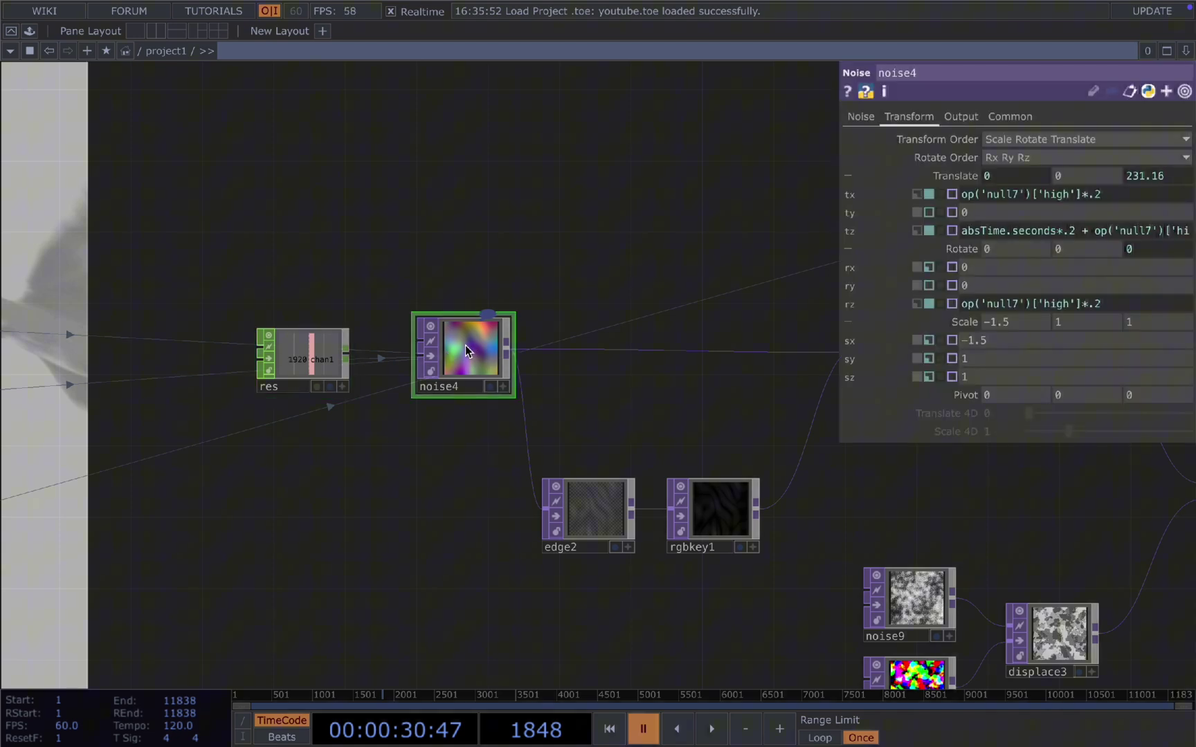
click(1011, 117)
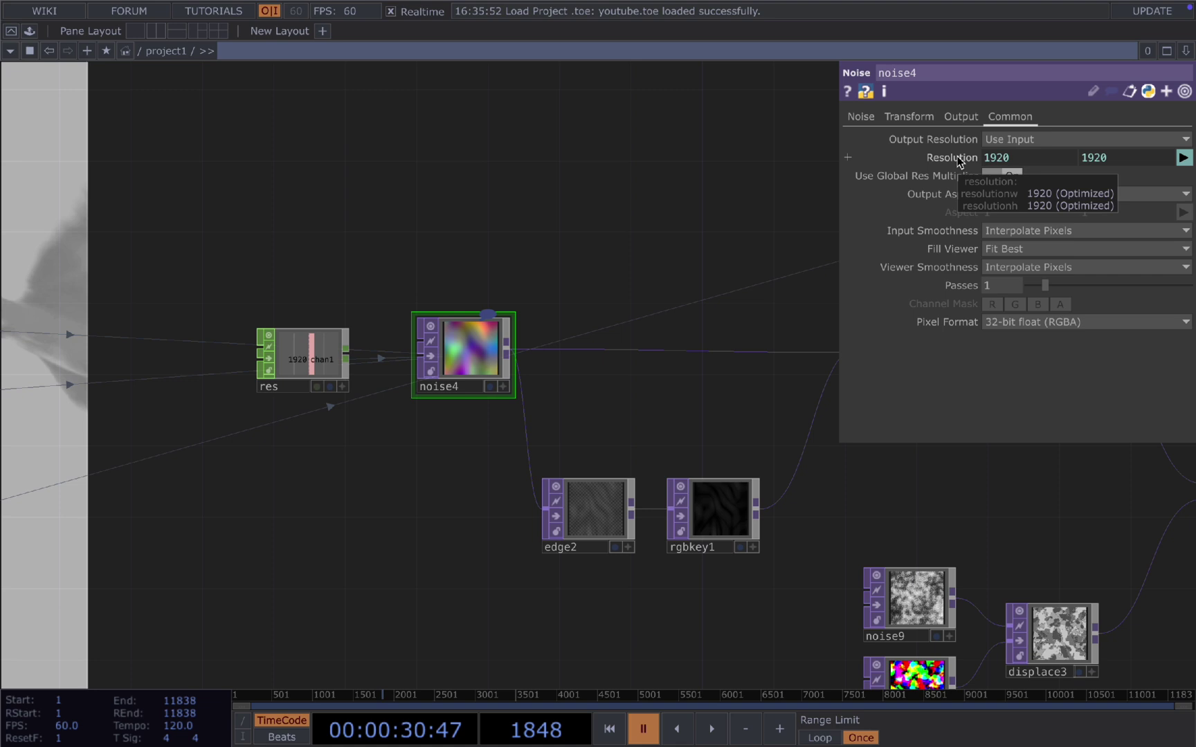
click(906, 118)
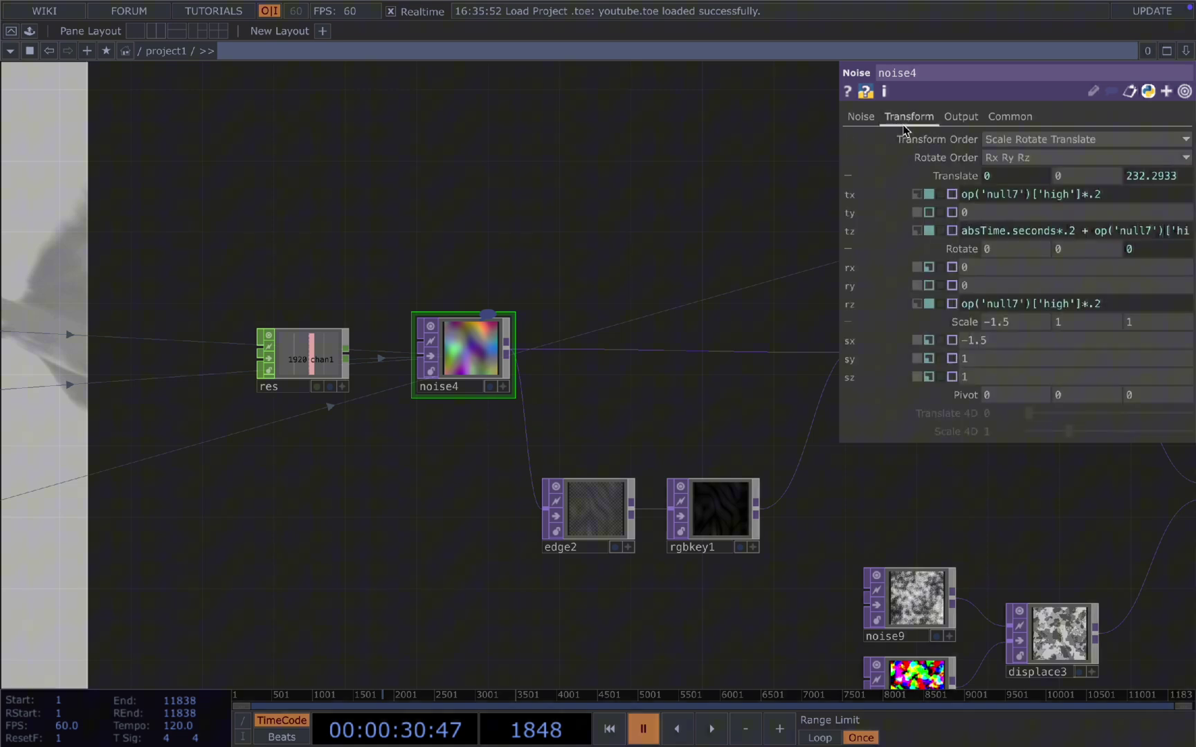
drag(683, 430, 592, 432)
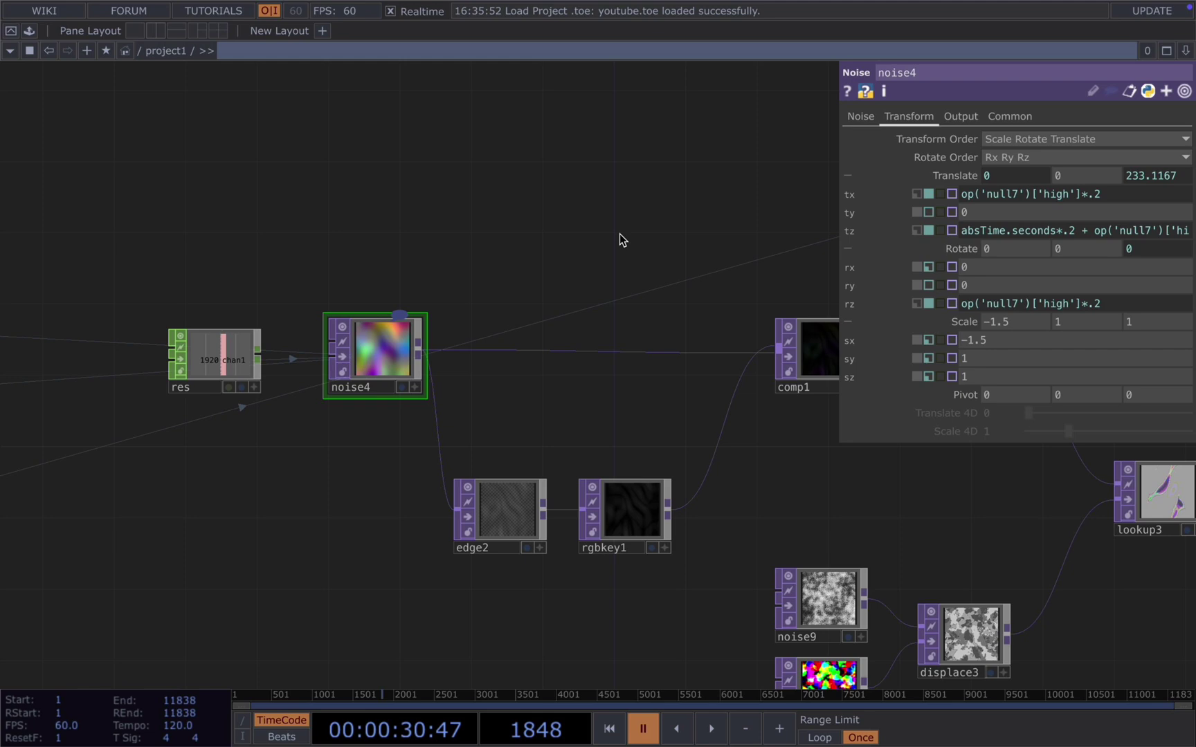
key(p)
- Select the edge2 operator fed by noise4 and show its edge parameters
drag(685, 197, 636, 214)
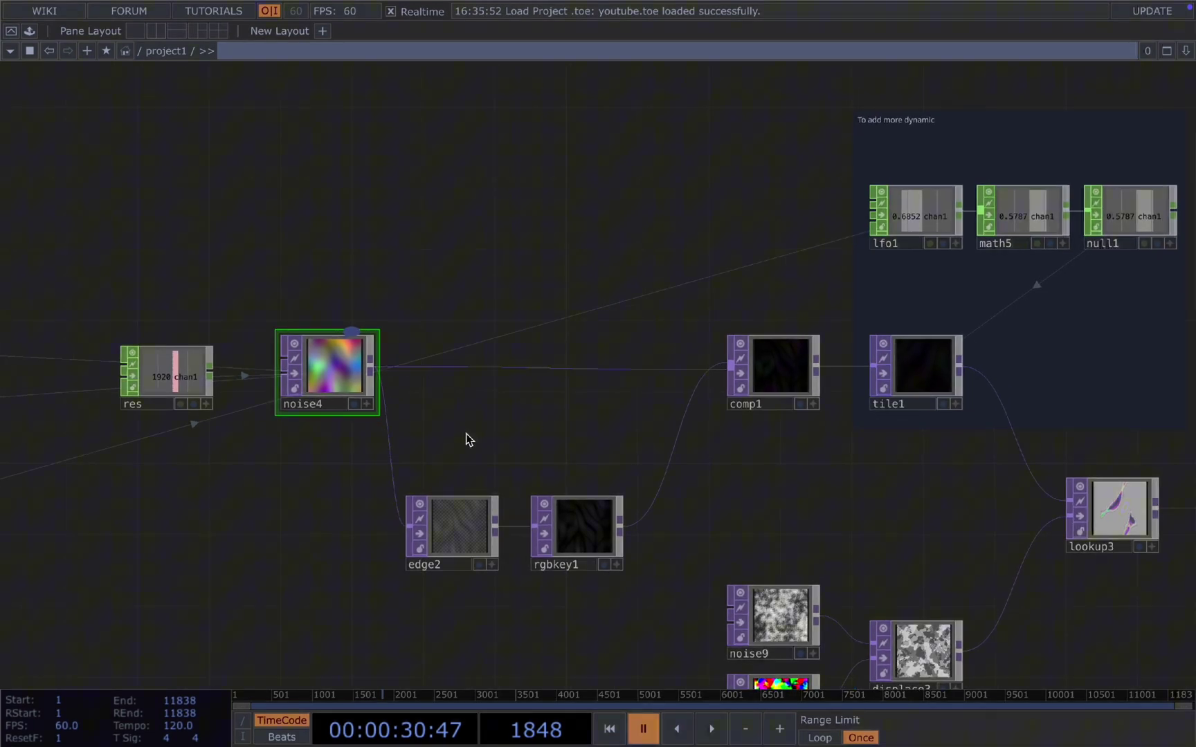
click(472, 526)
key(p)
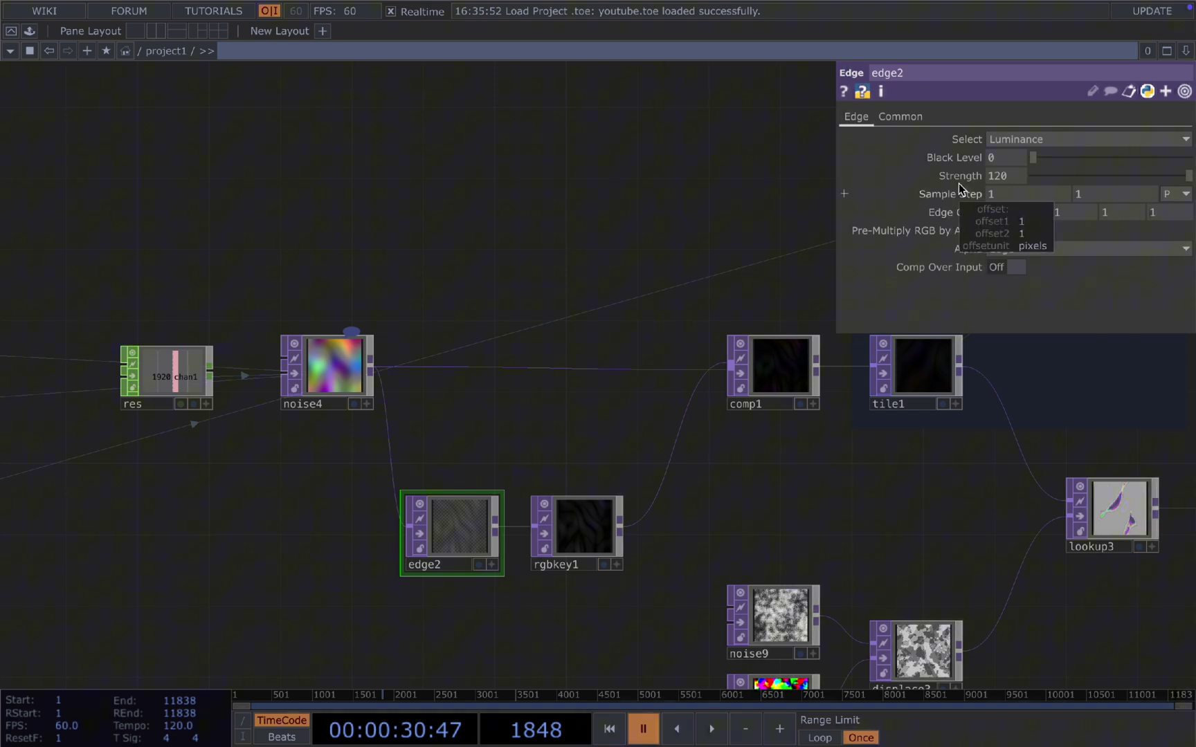
- Examine the red key parameters of rgbkey1, followed by the composite operation and inputs of comp1
click(572, 557)
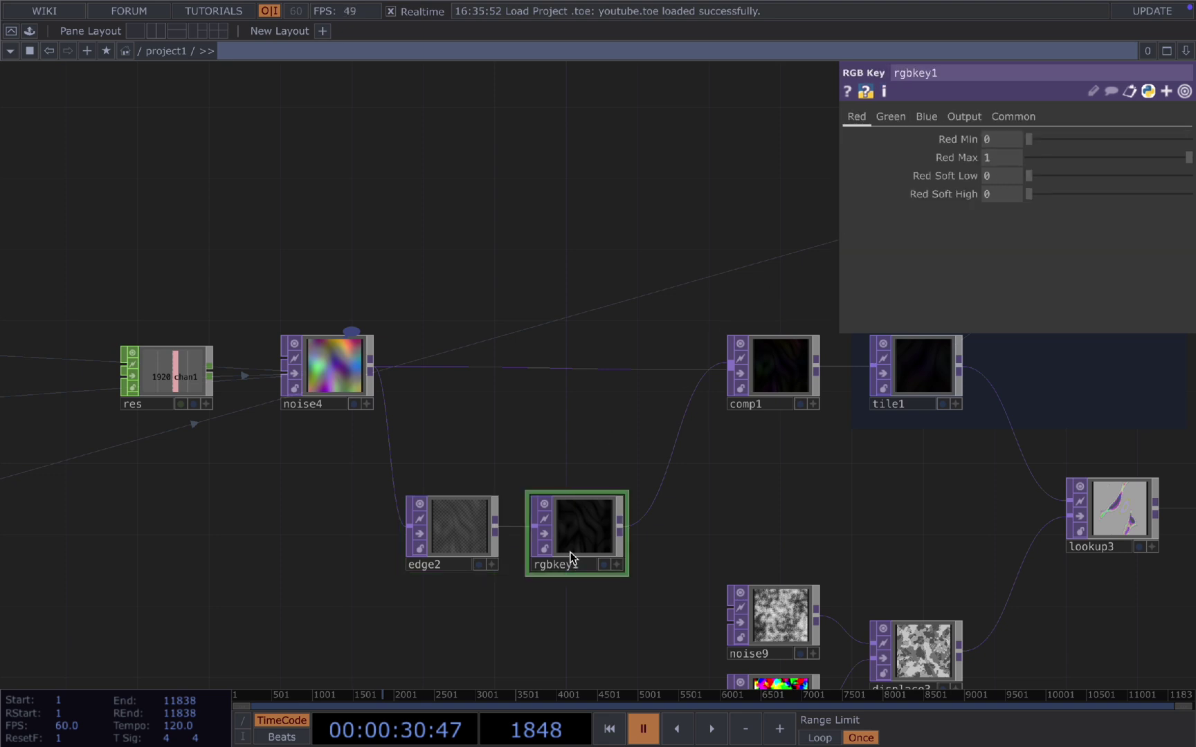
drag(796, 515, 740, 534)
click(723, 395)
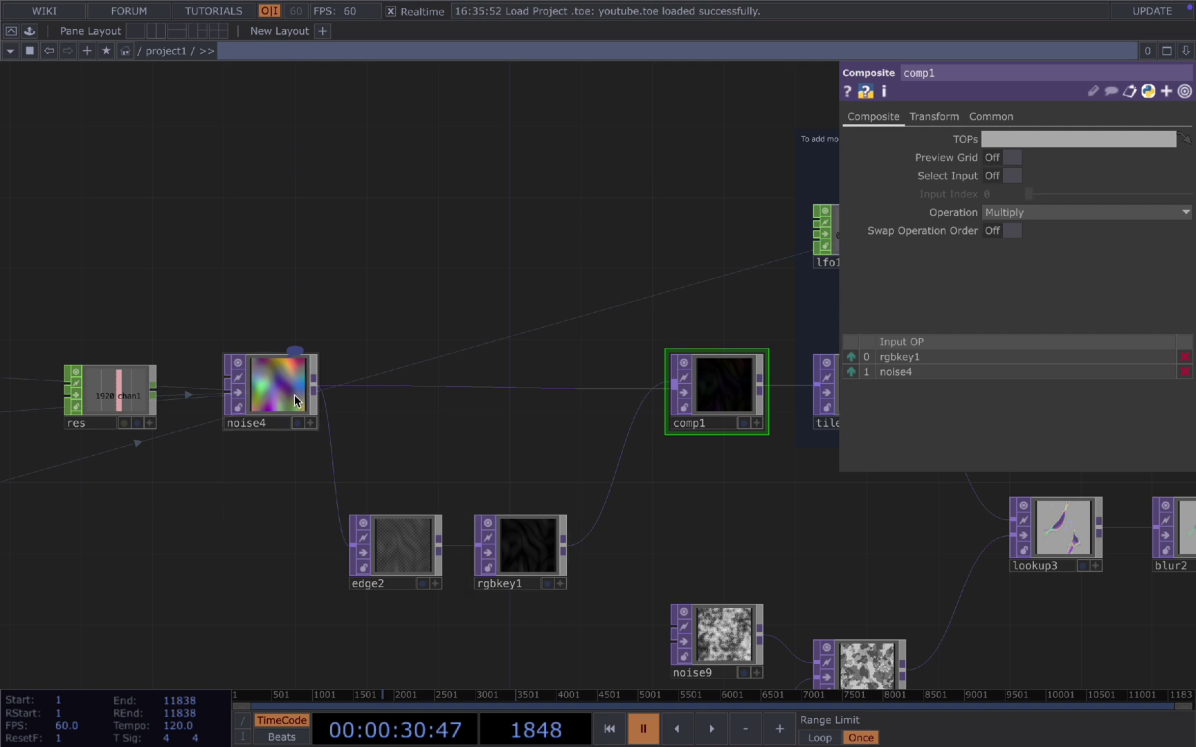
drag(717, 394, 609, 400)
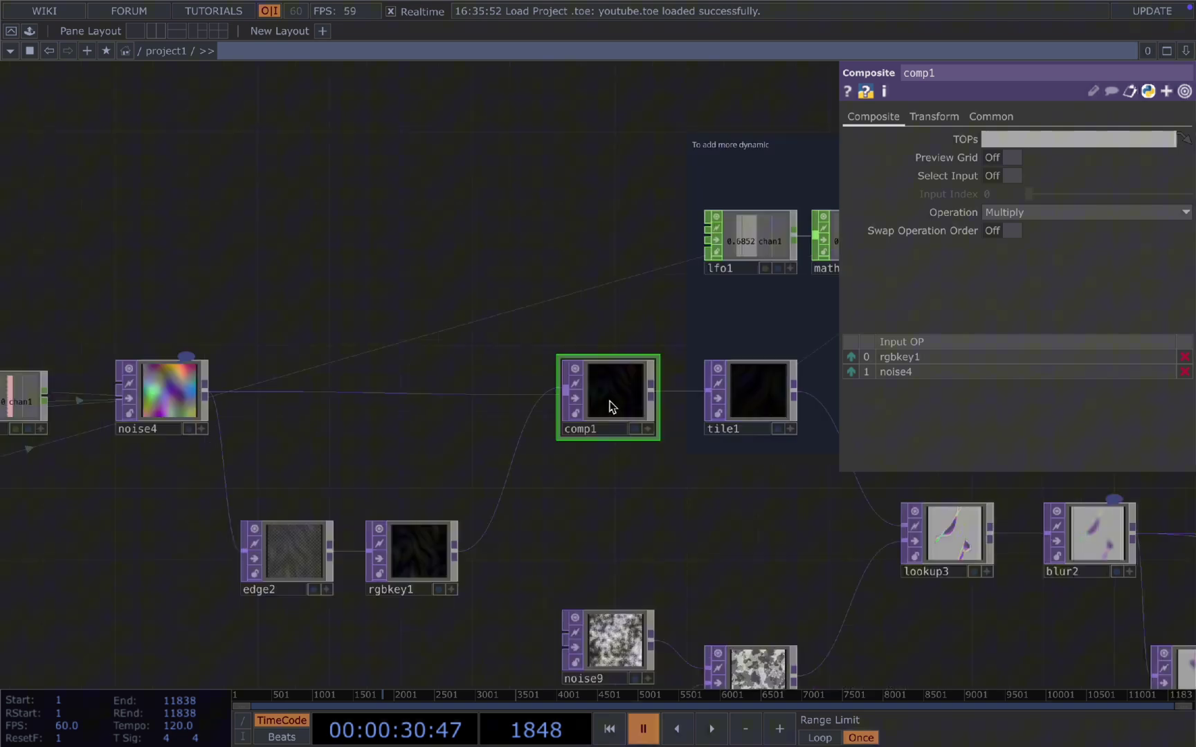
- Select tile1 in the "To add more dynamic" group and examine its flip setting and overlap expressions
drag(620, 497, 494, 500)
click(626, 400)
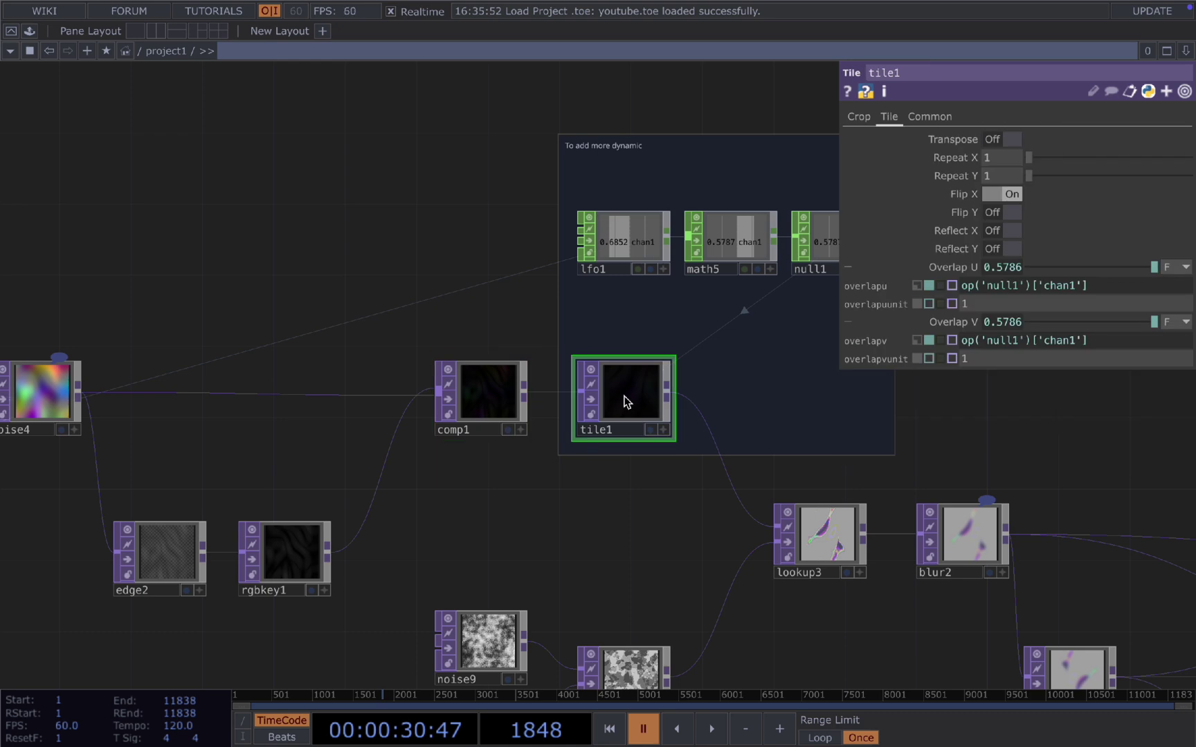
drag(528, 524, 431, 543)
- Go to the separate tiling example and inspect the parameters of rectangle1 and tile2
scroll(532, 526, down, 2)
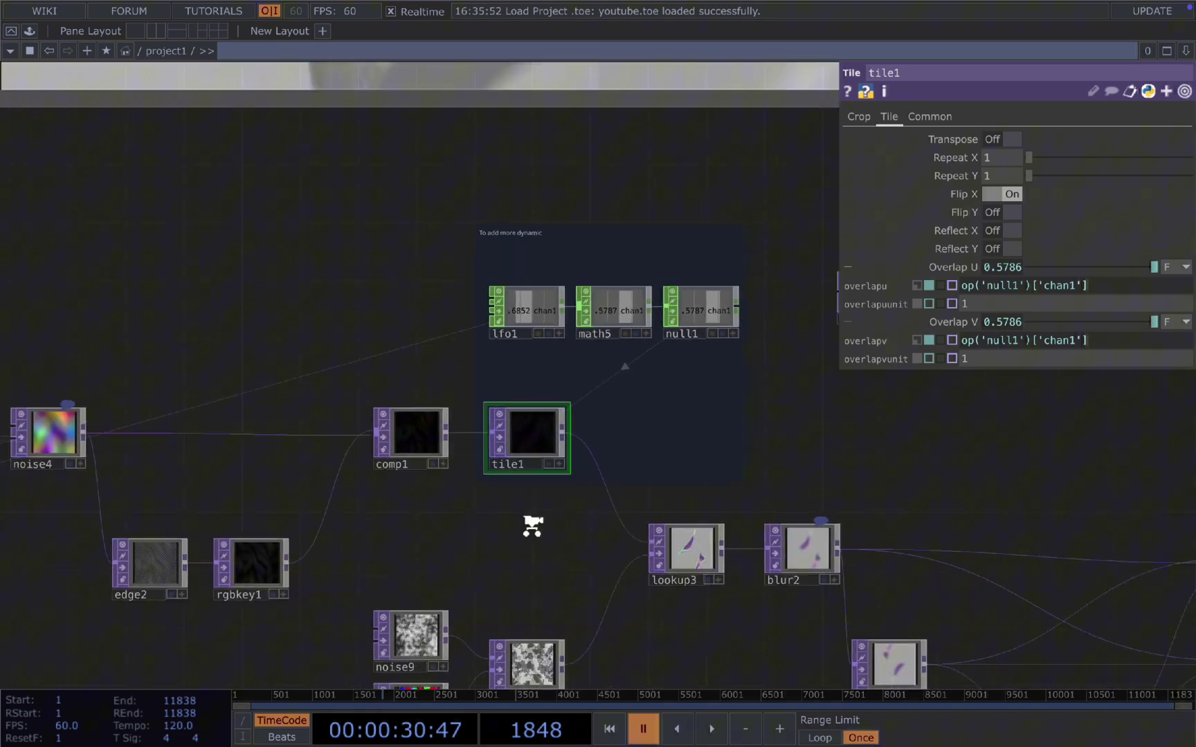
drag(721, 525, 538, 611)
click(669, 450)
scroll(669, 450, up, 1)
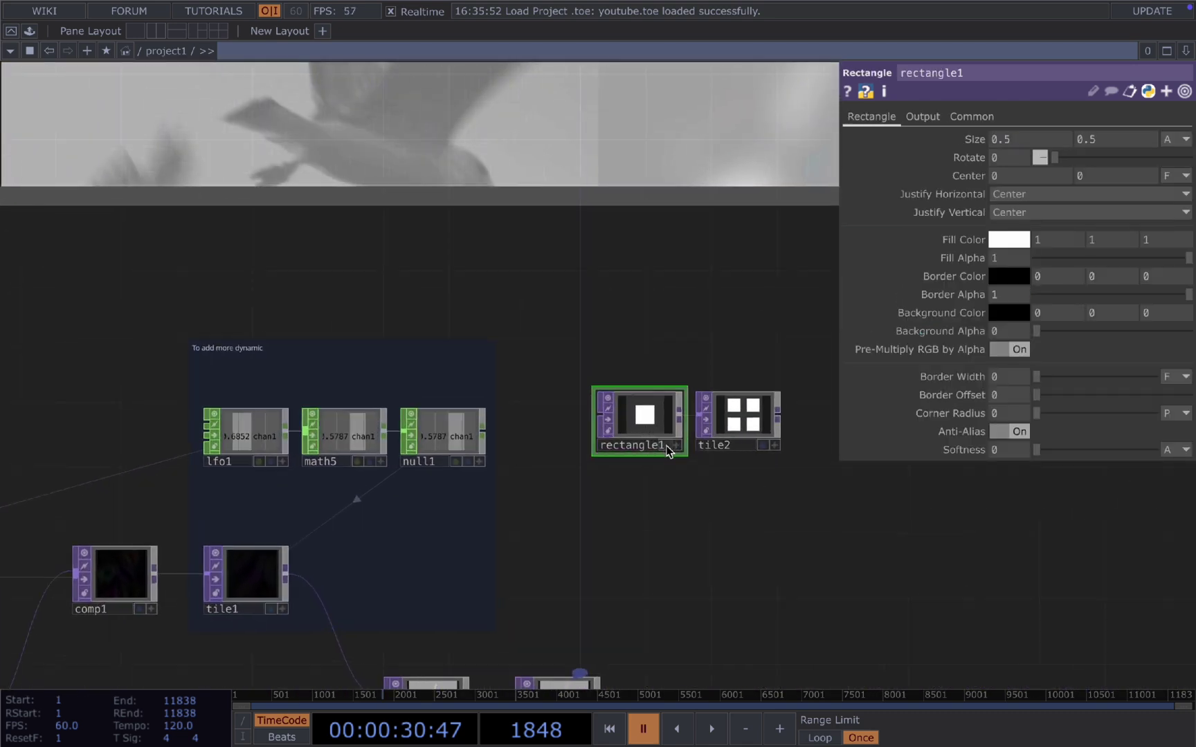
click(749, 427)
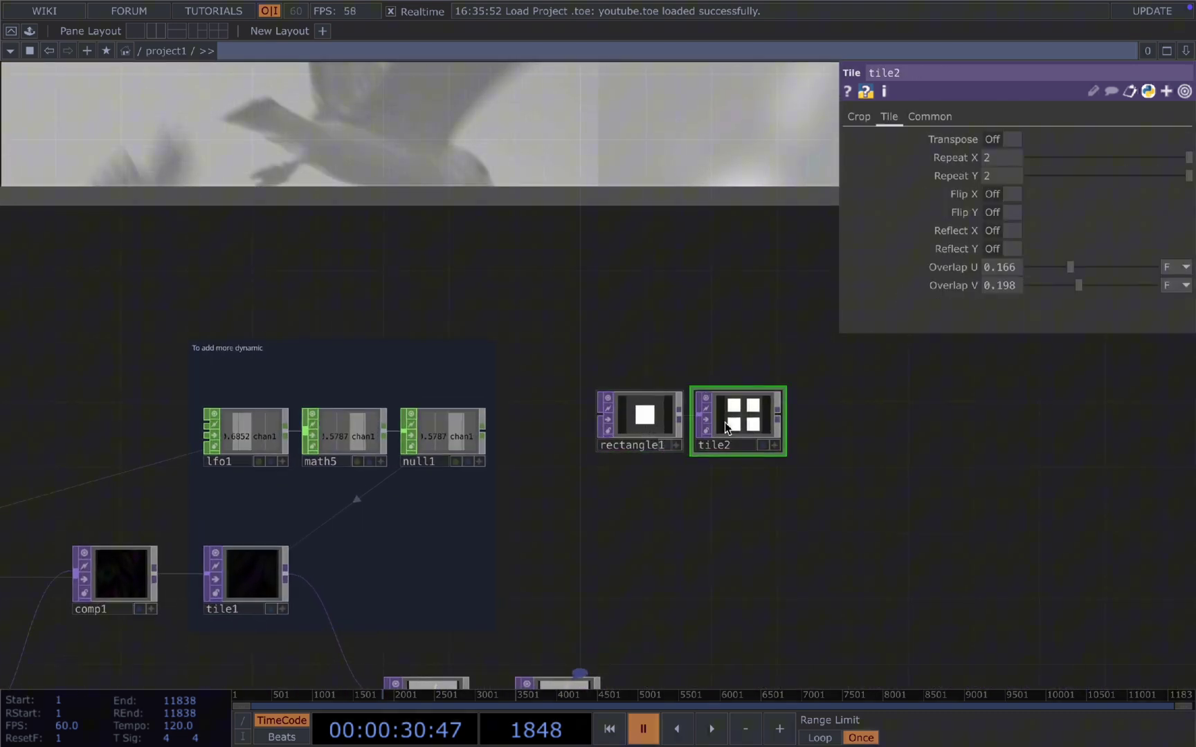
- Adjust tile2's overlap to 0.209 in U and 0.199 in V
scroll(763, 449, up, 1)
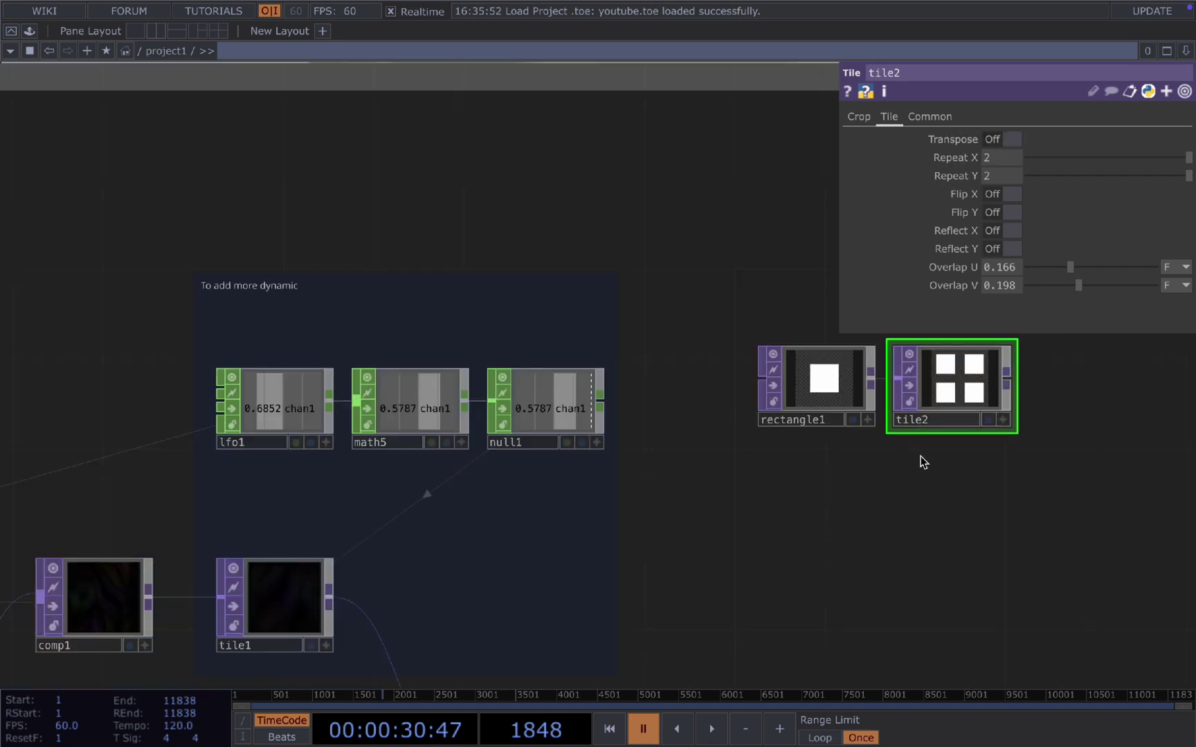
drag(891, 491, 843, 489)
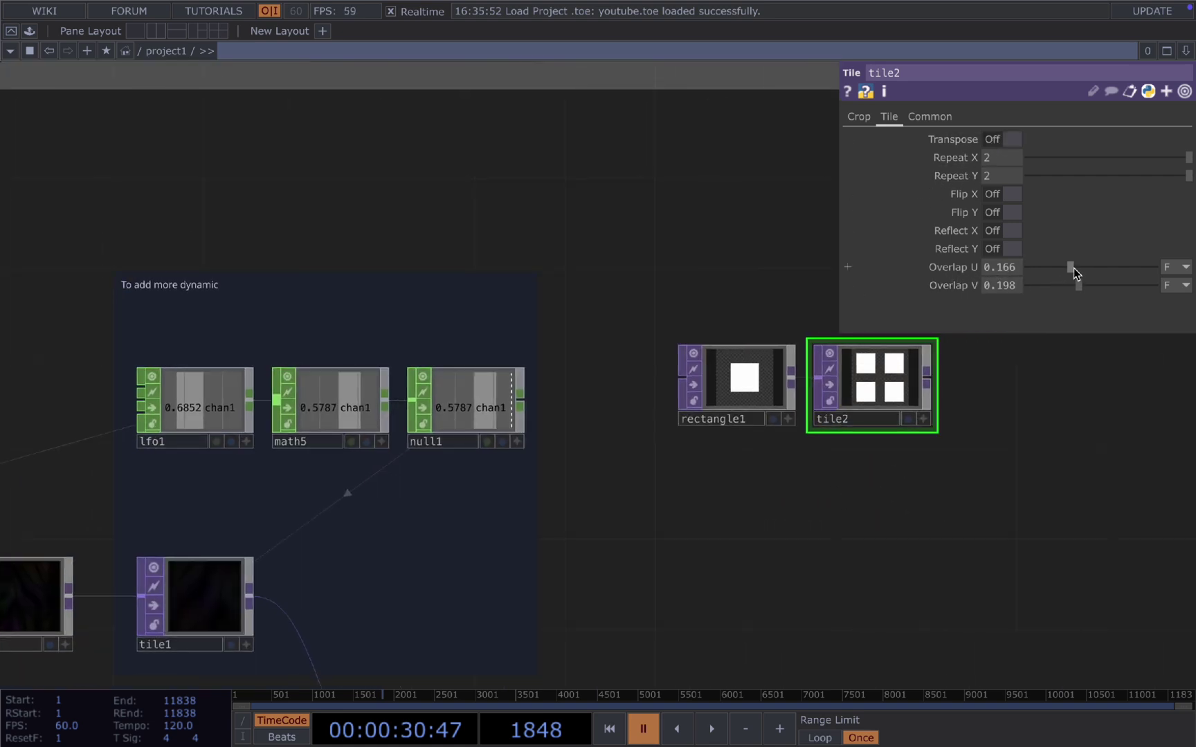
drag(1072, 268, 1107, 285)
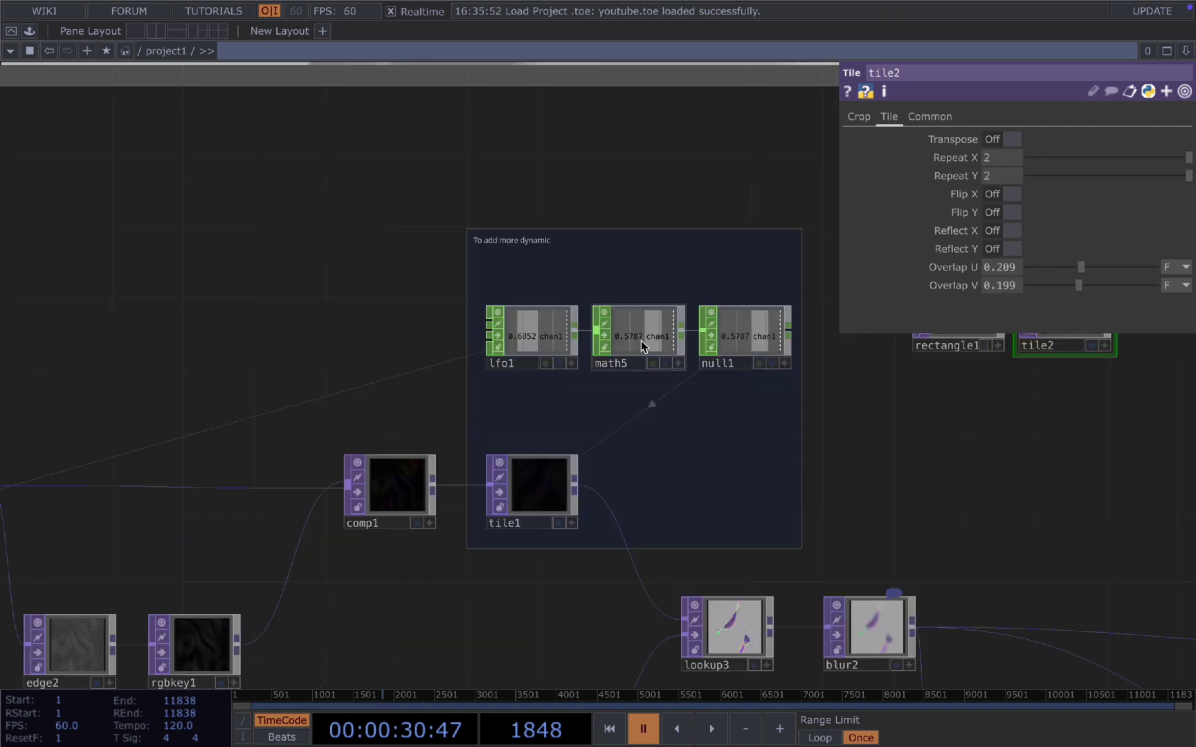
- Demonstrate how null1's chan1 channel is picked up from its active viewer for tile1's overlap parameters, then deactivate the viewer
click(641, 340)
click(744, 340)
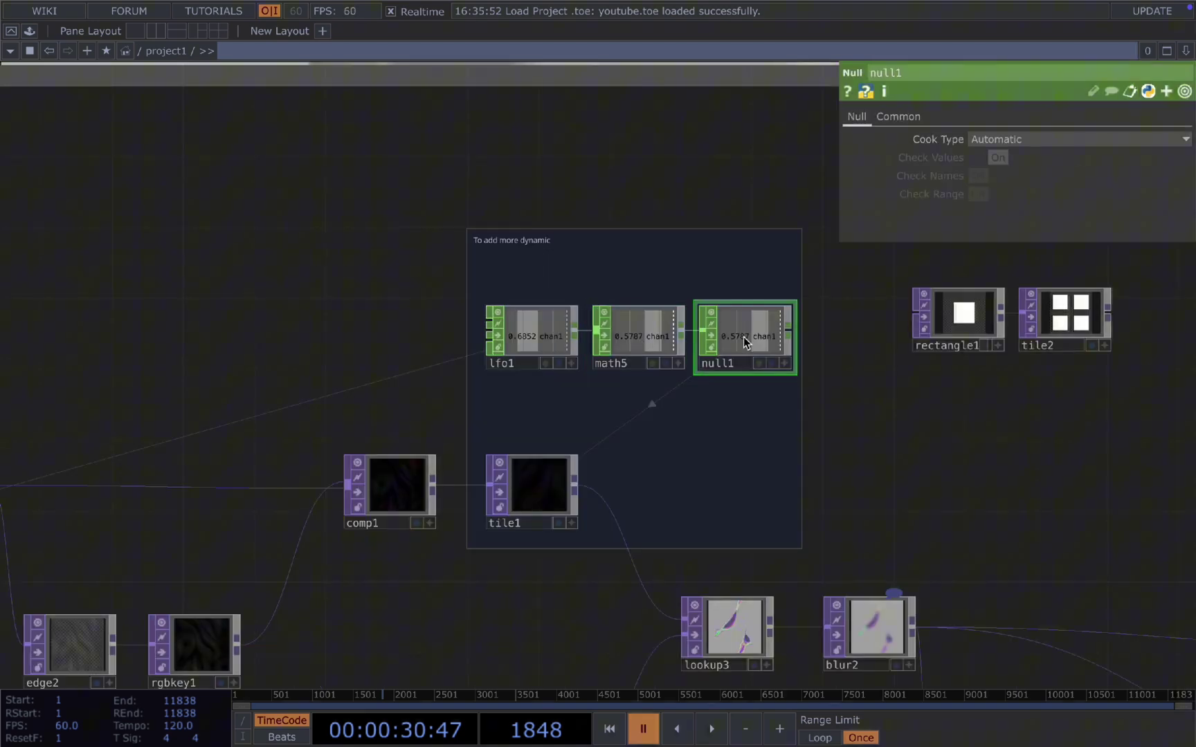
click(784, 365)
drag(759, 338, 894, 332)
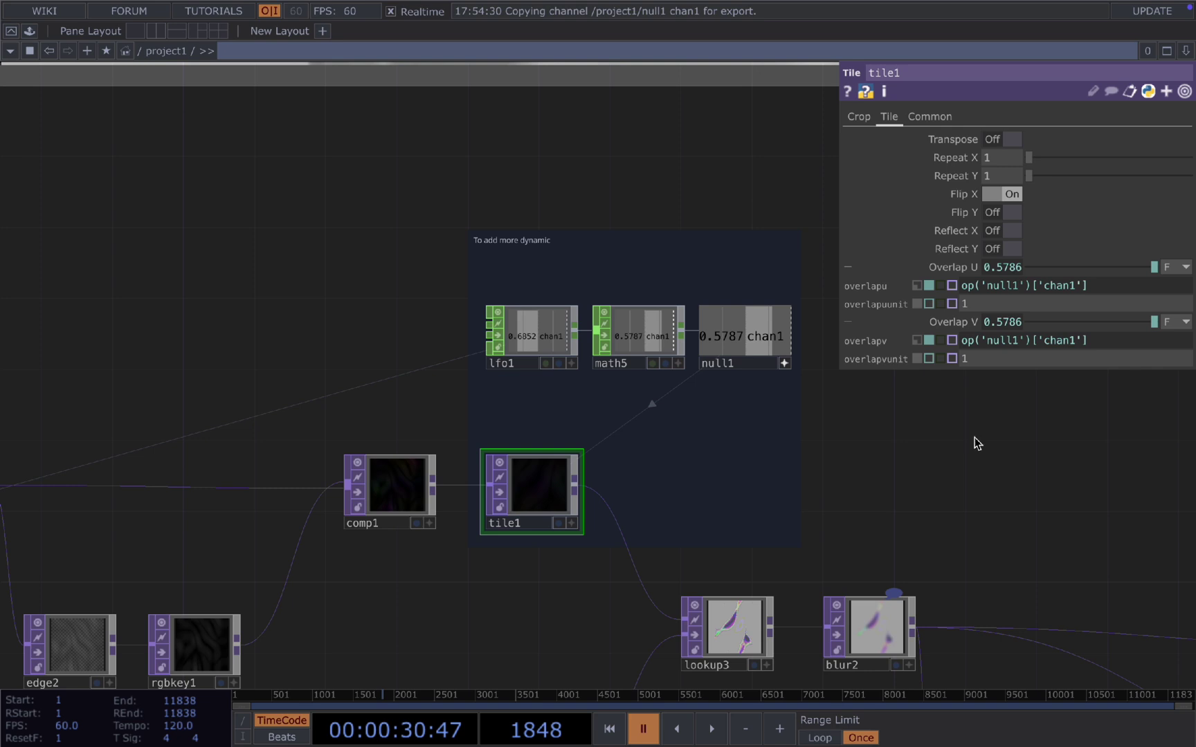
click(786, 364)
- Compare lookup3 with its two source operators, tile1 and displace3, by selecting each in turn
scroll(566, 349, down, 4)
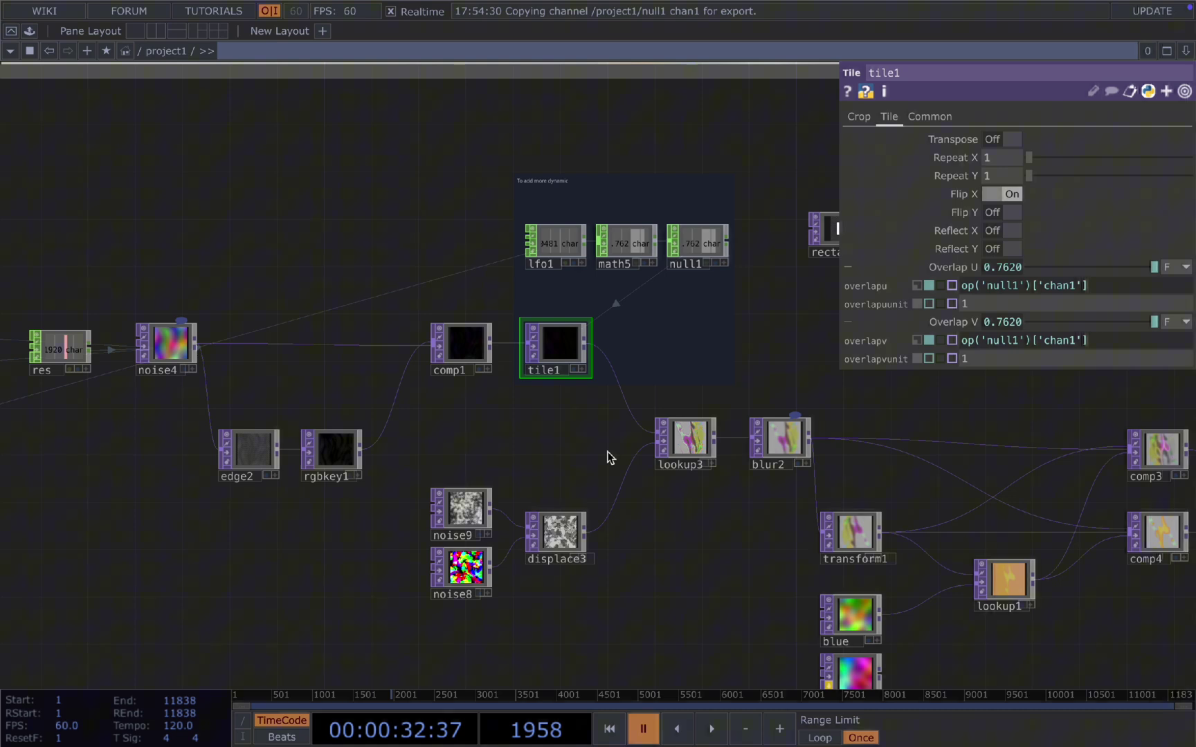
click(697, 443)
click(564, 539)
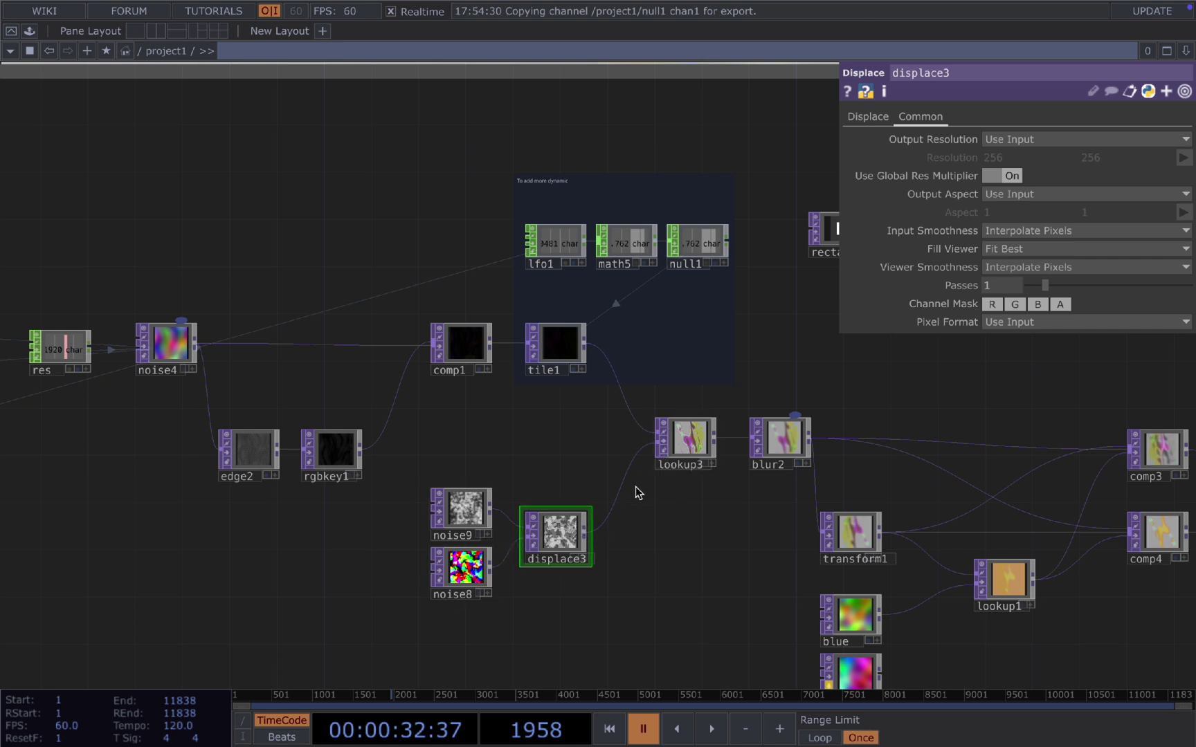
click(563, 346)
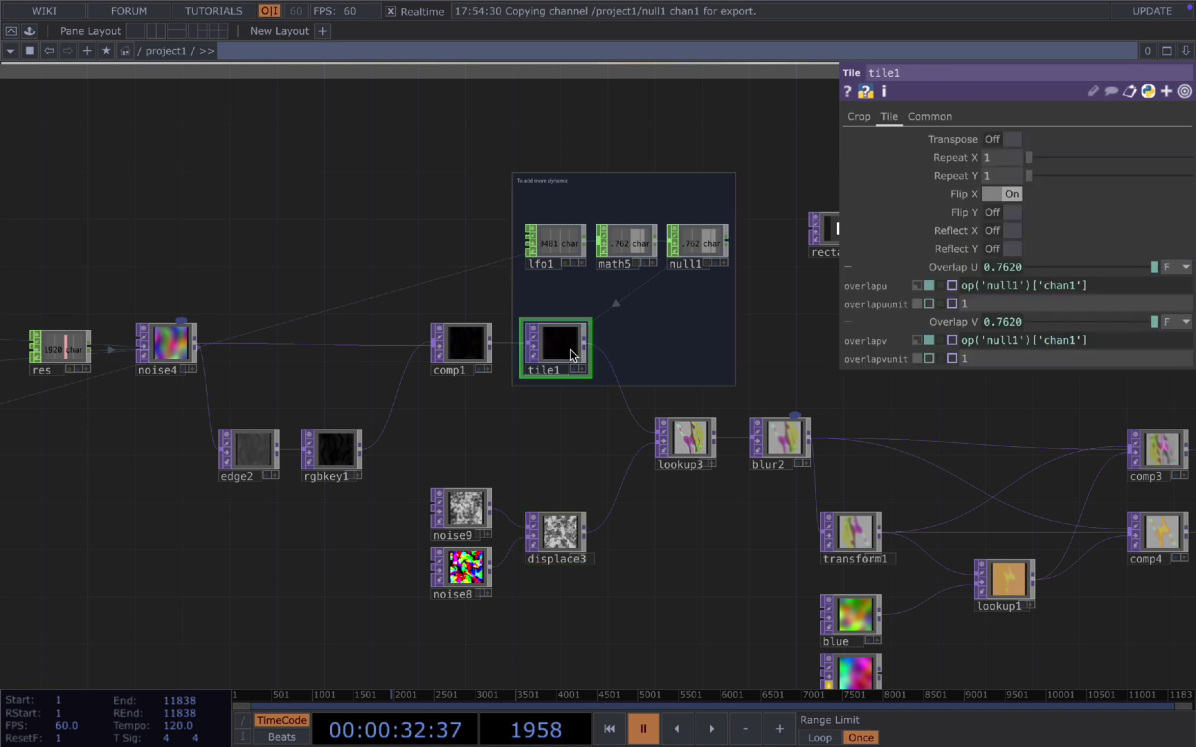
click(559, 543)
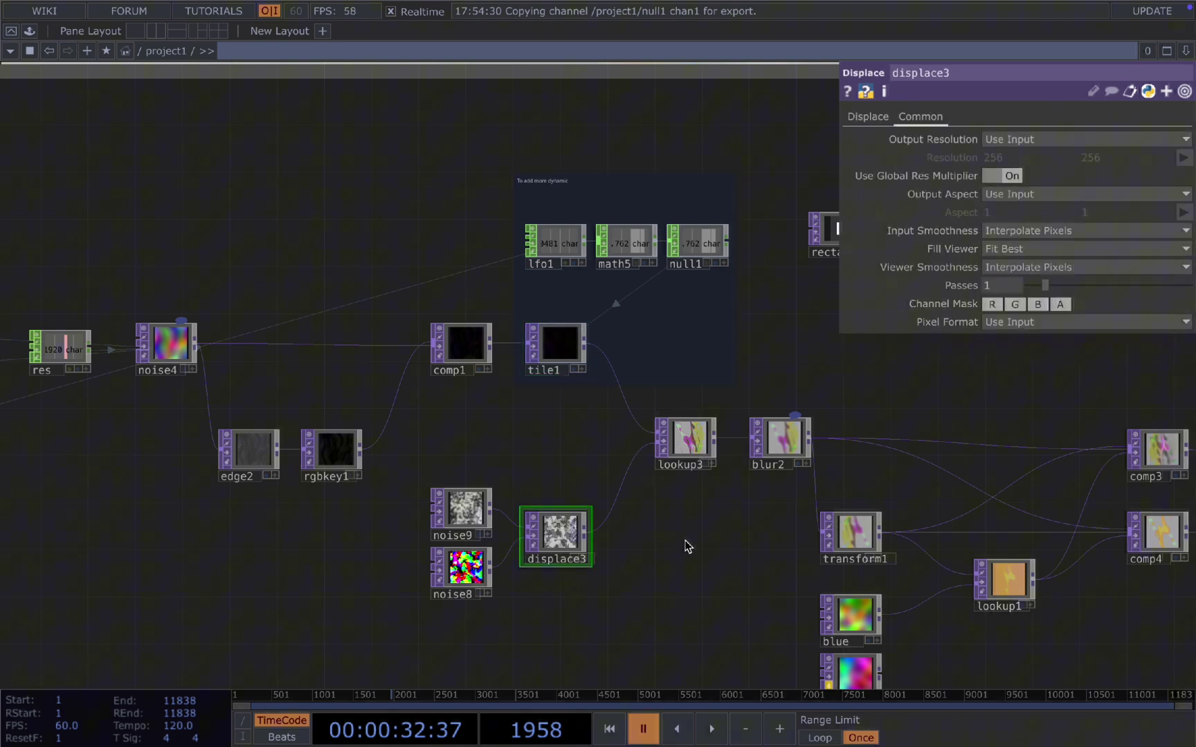
scroll(698, 492, up, 3)
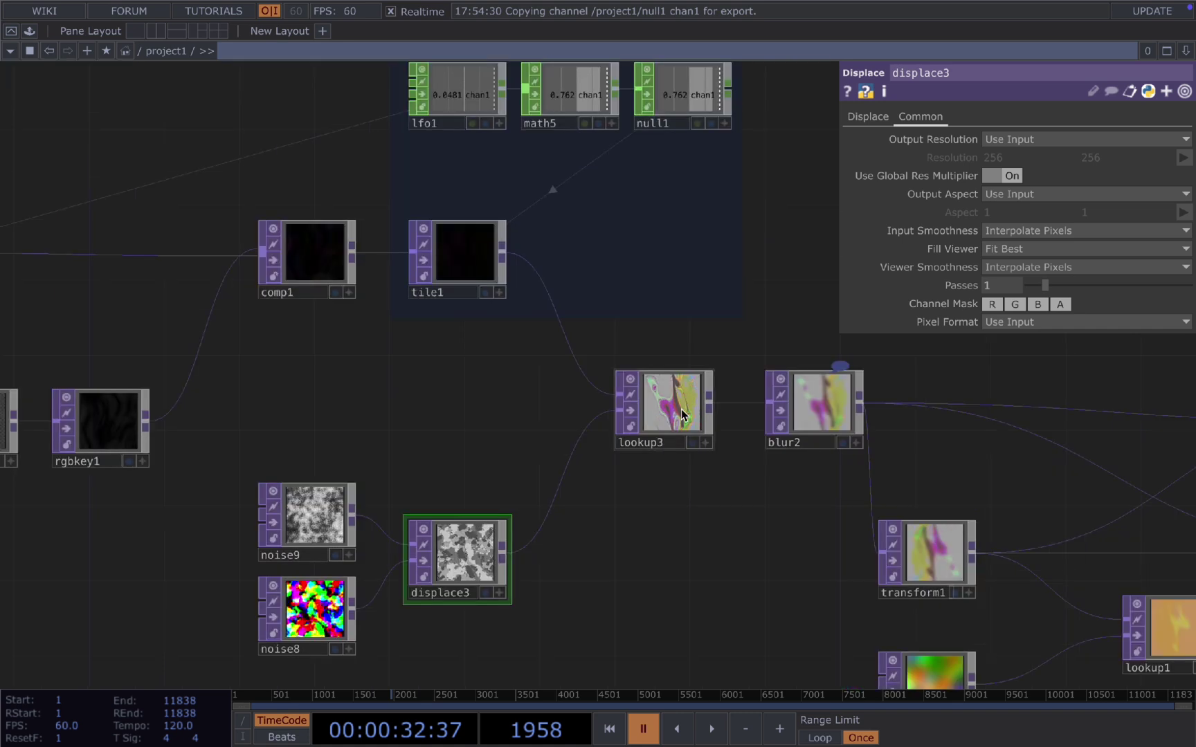
click(465, 261)
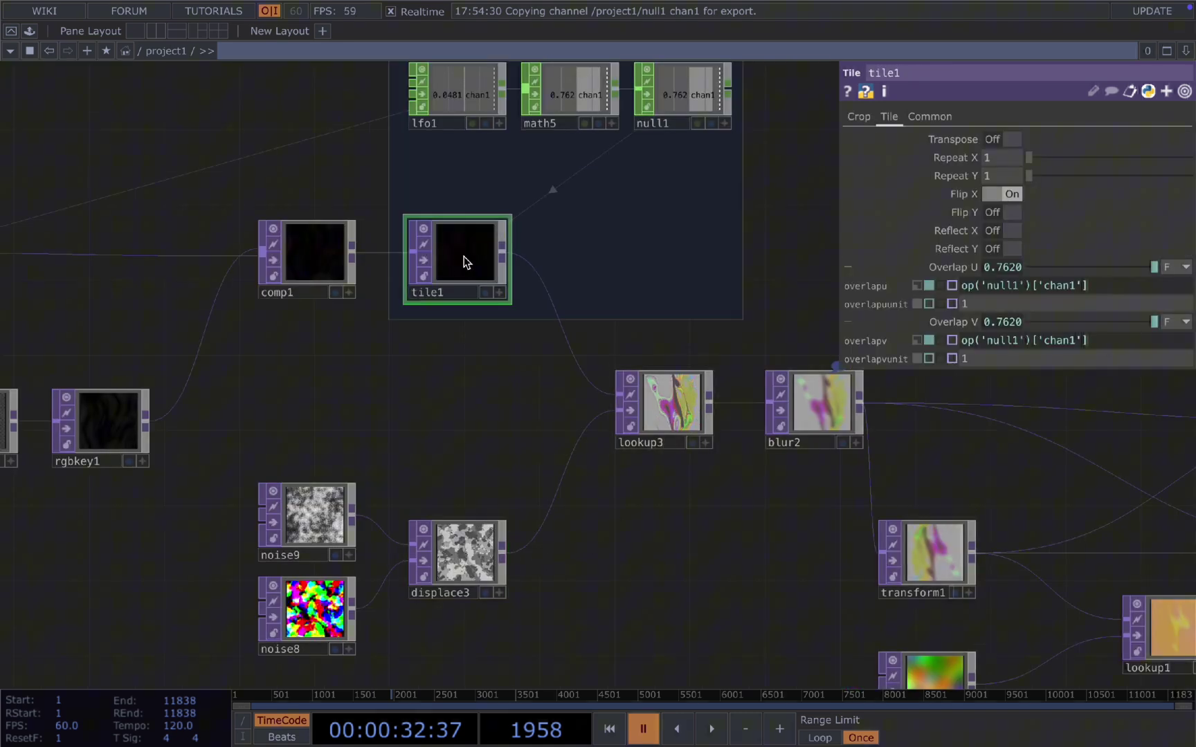
click(474, 553)
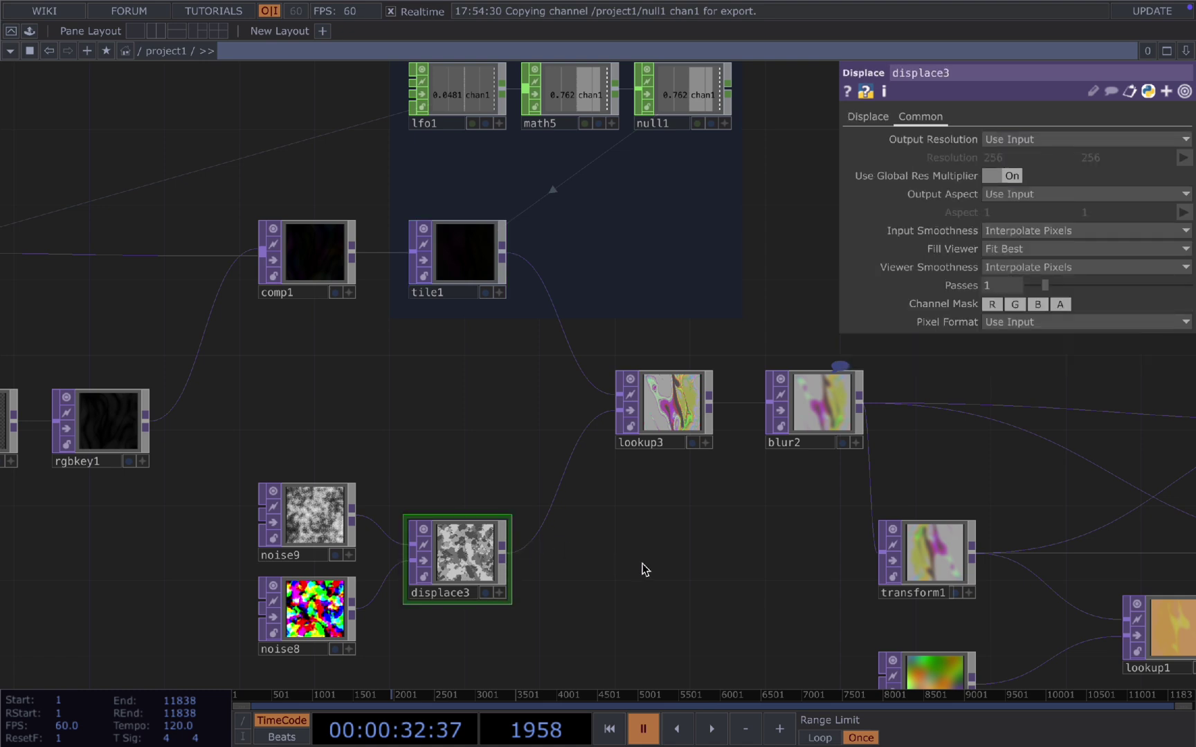
click(464, 253)
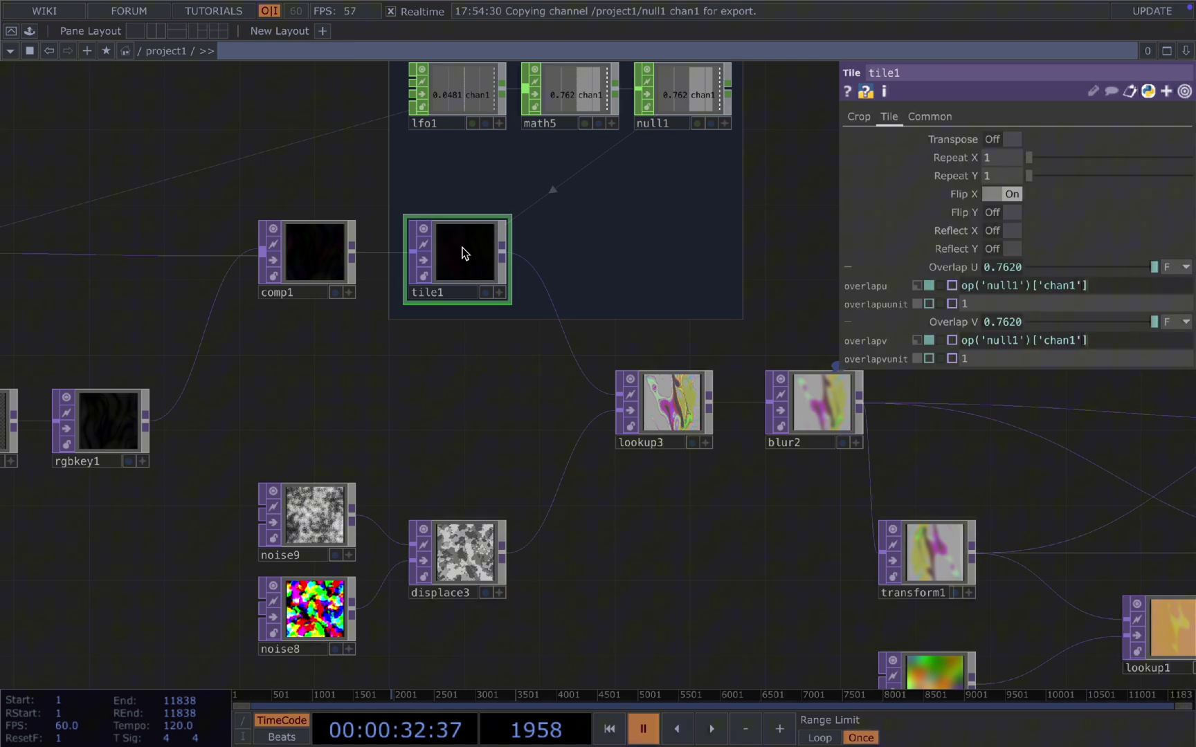
- Select lookup3, then examine the blur method, pre-shrink and filter size of blur2
drag(707, 537, 515, 536)
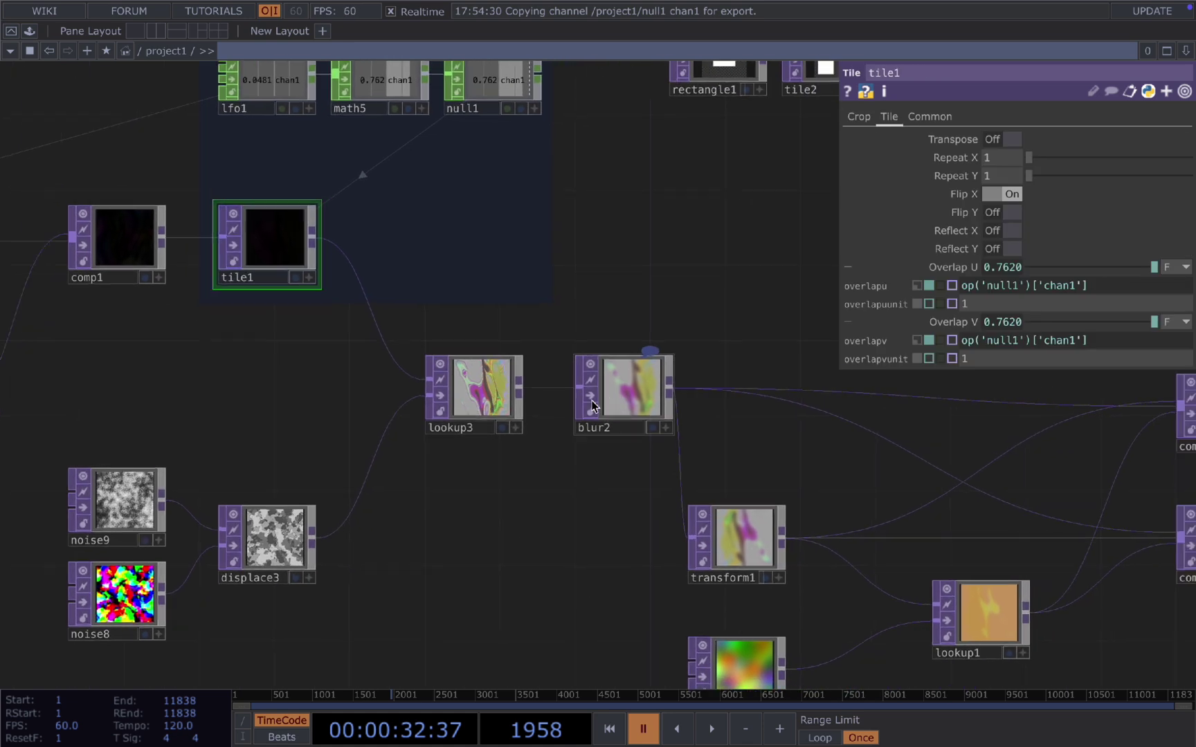
click(500, 407)
click(633, 409)
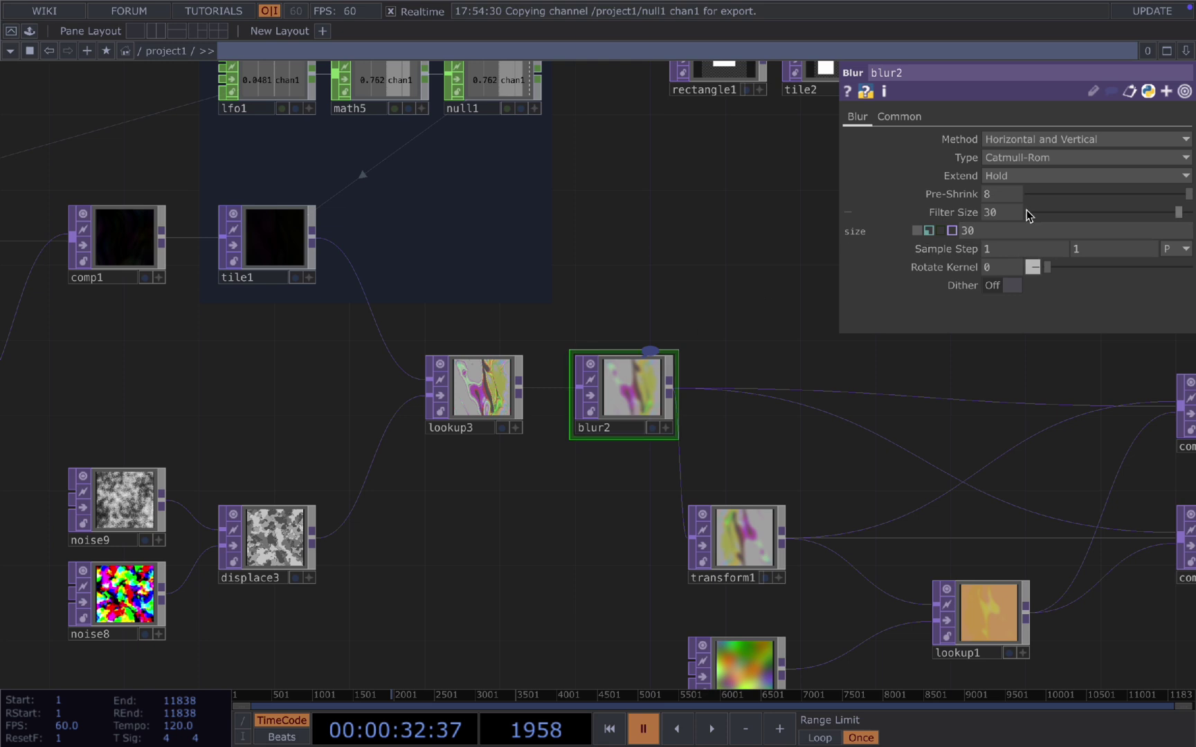
- Examine transform1's scale parameters and its connection from blur2, then reselect blur2
drag(711, 463, 530, 452)
click(559, 550)
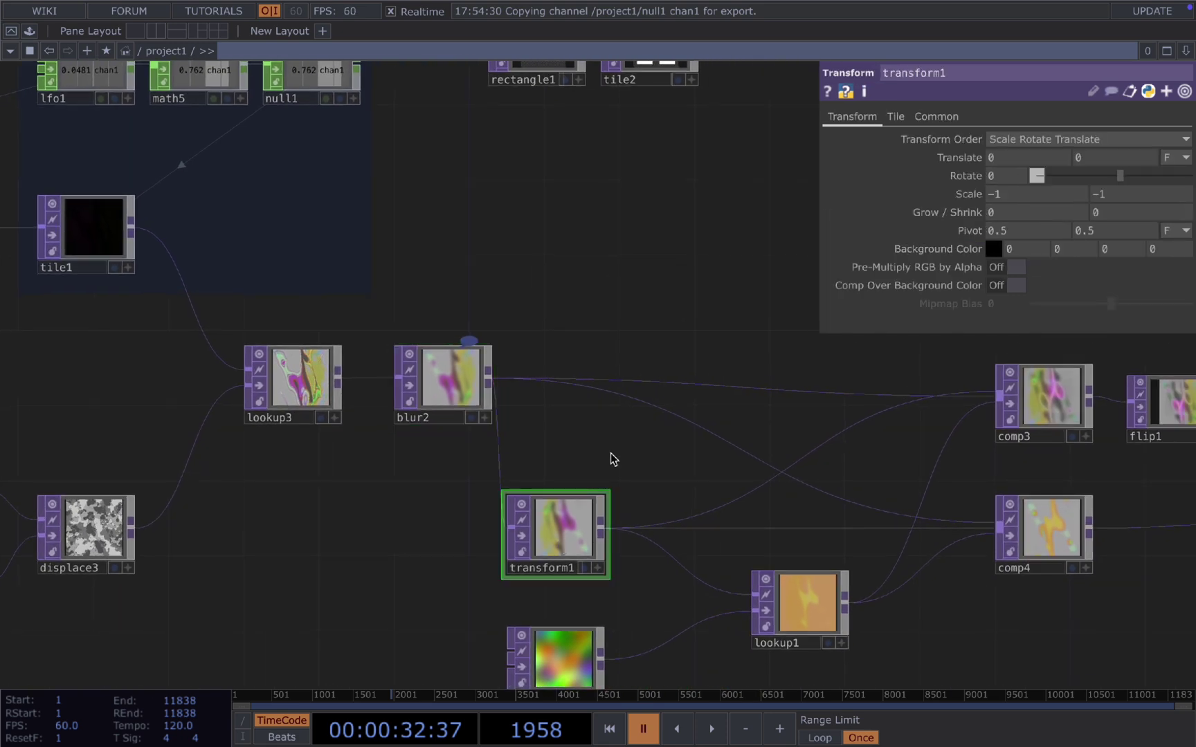
drag(612, 446, 549, 423)
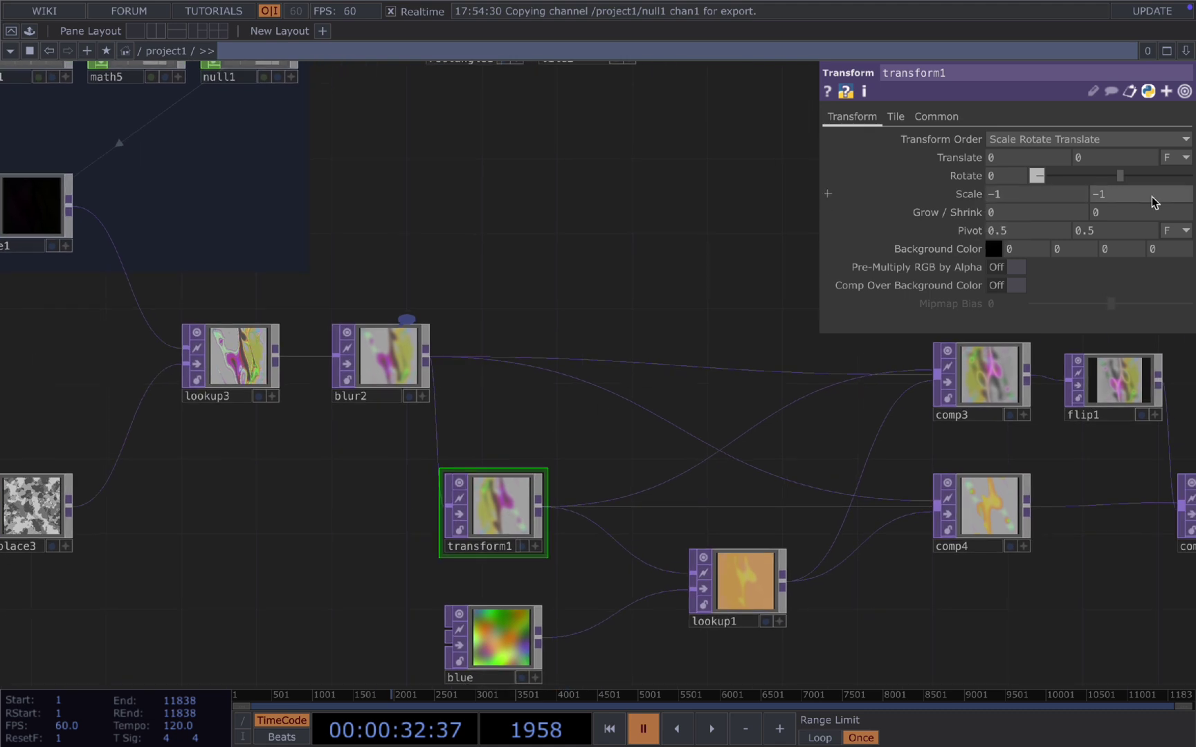
right_click(436, 417)
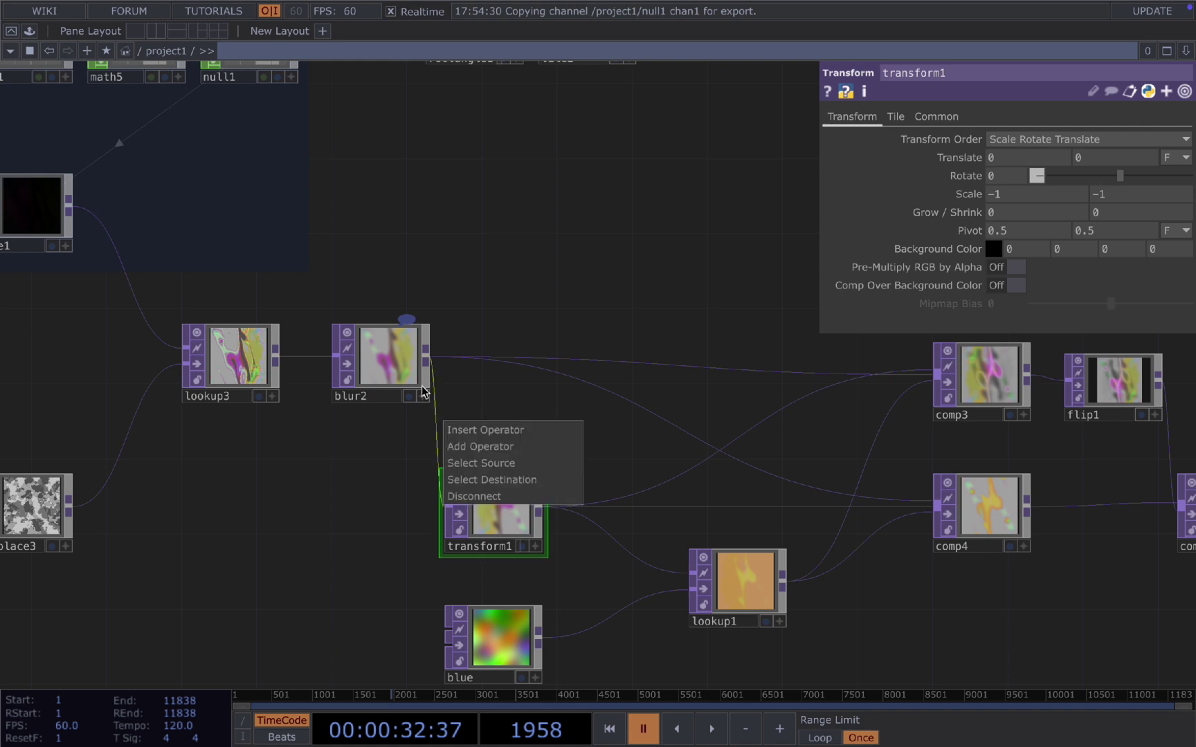
click(407, 399)
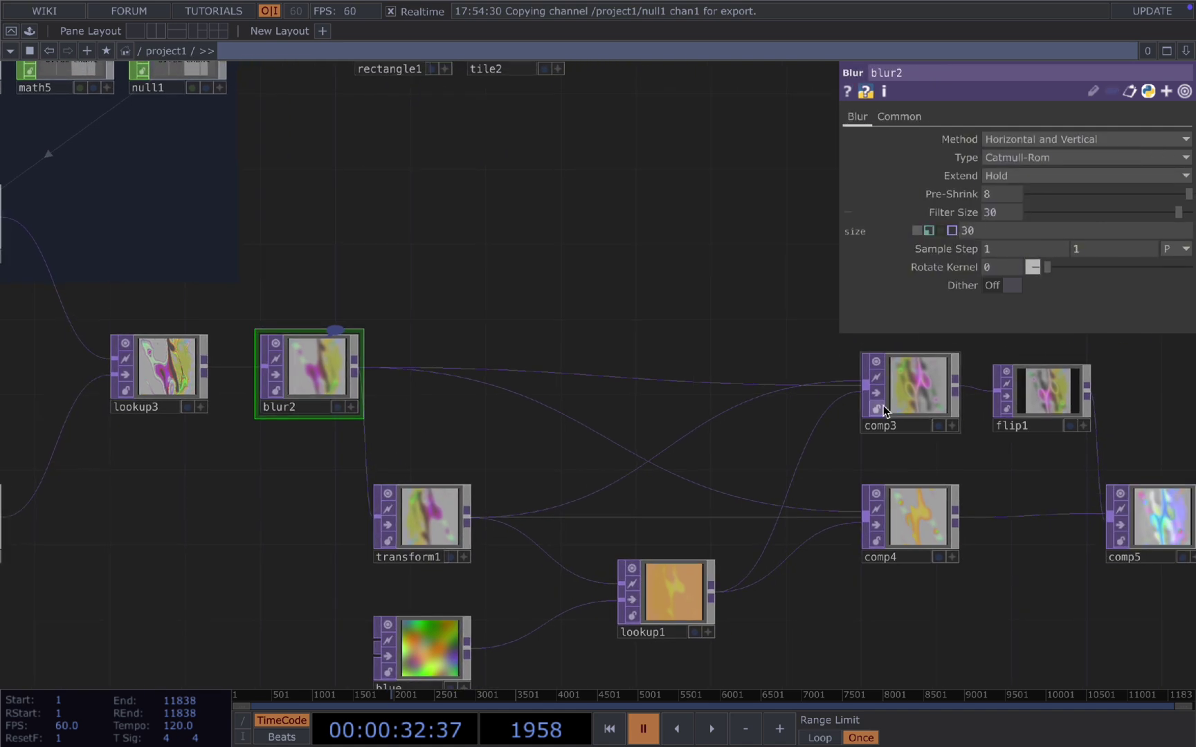
- Select comp3 and examine its composite operation and input list
click(926, 391)
drag(839, 268, 948, 275)
drag(812, 247, 676, 213)
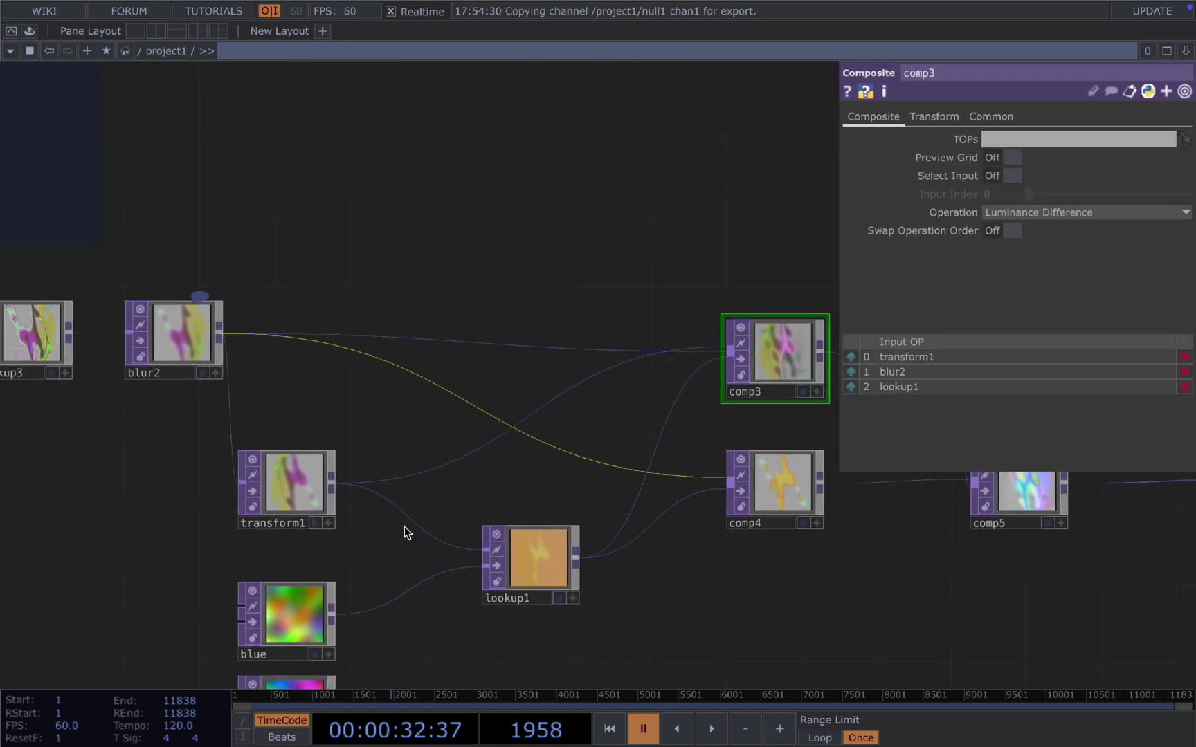
- Review transform1 and the lookup1 operator it feeds, including lookup1's method, index channel and UV parameters
drag(542, 610, 537, 566)
click(298, 457)
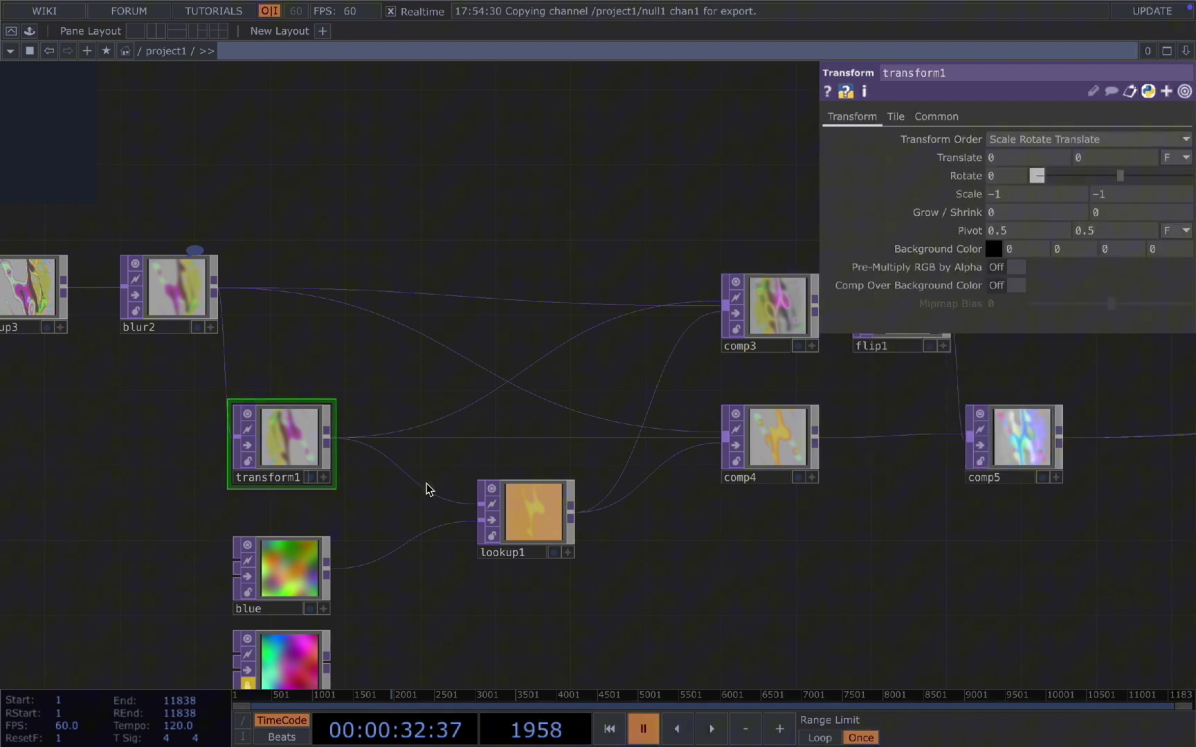
click(546, 524)
drag(636, 633, 680, 574)
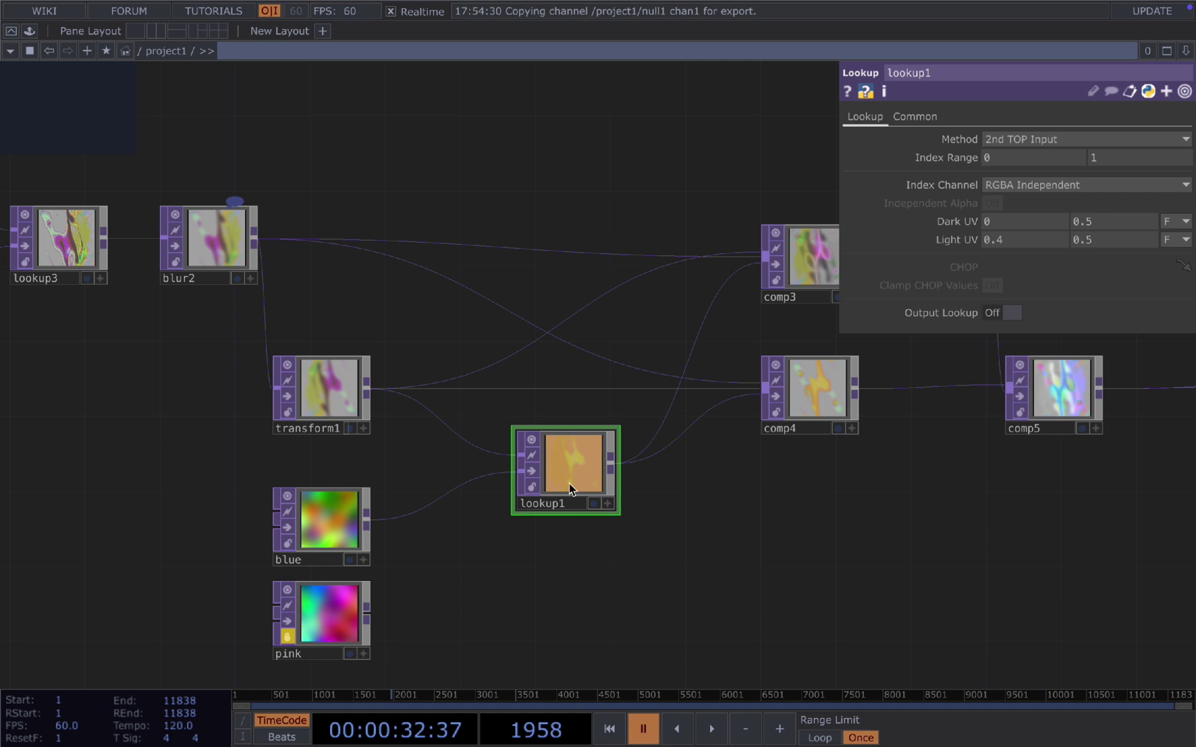
- Return to comp3 and trace its inputs back to transform1, blur2 and lookup1, checking its composite operation
drag(707, 519, 632, 576)
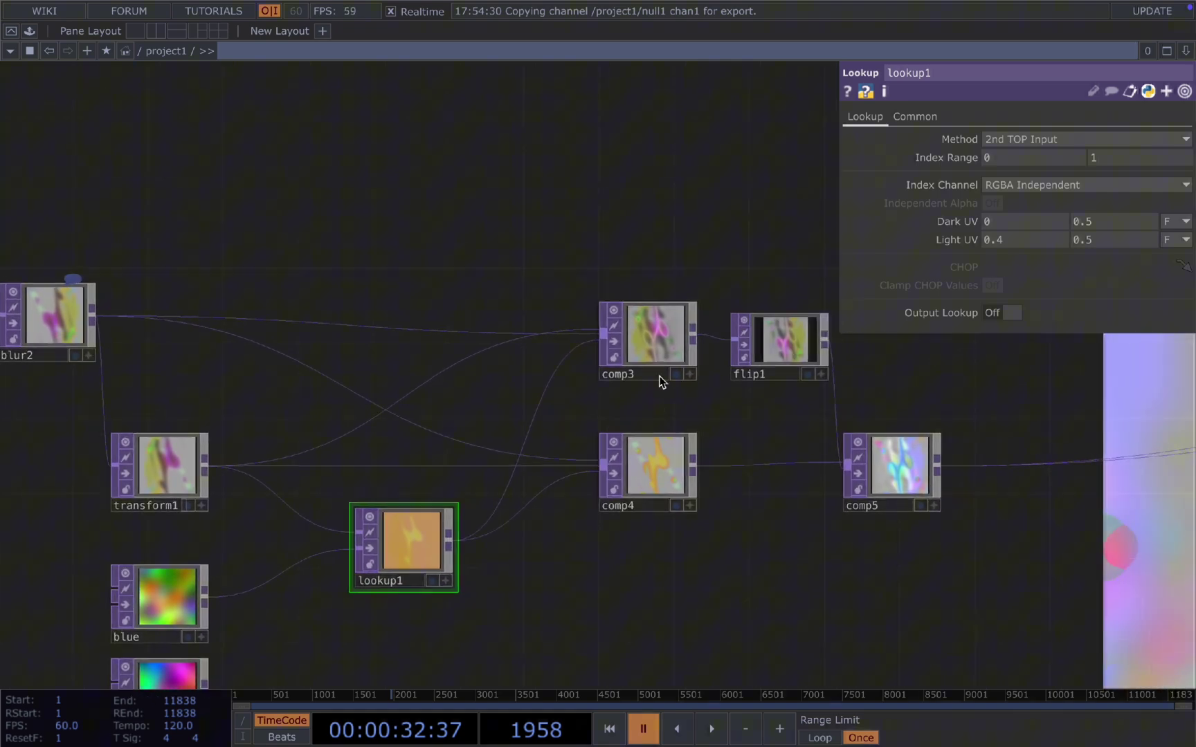
click(650, 333)
scroll(314, 339, left, 5)
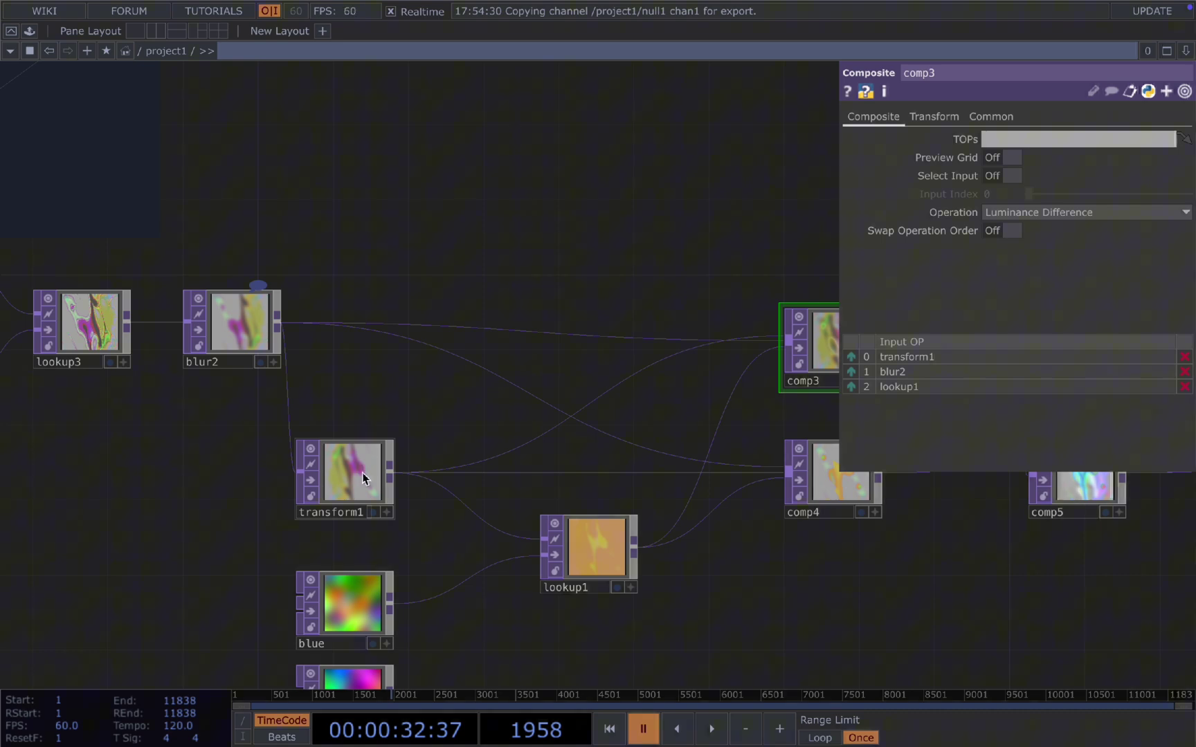
scroll(584, 395, right, 3)
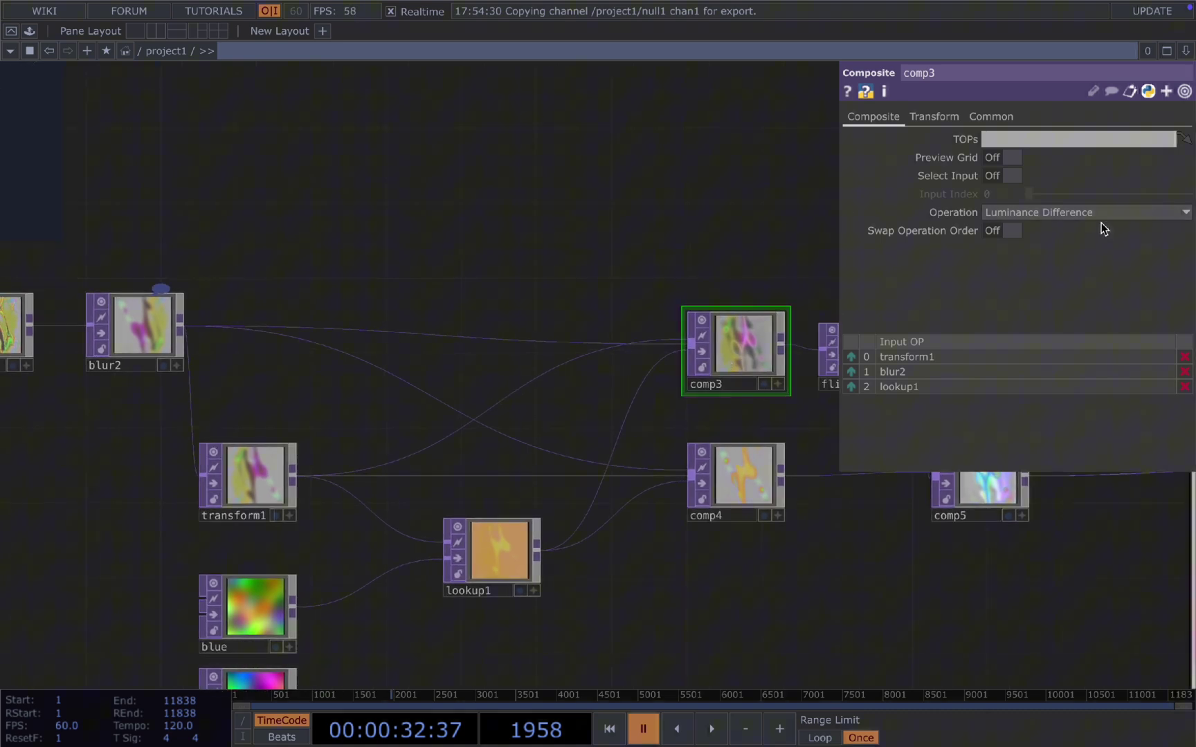
- Examine comp4's composite operation and inputs, and move the flip1 operator slightly farther from comp3
click(758, 486)
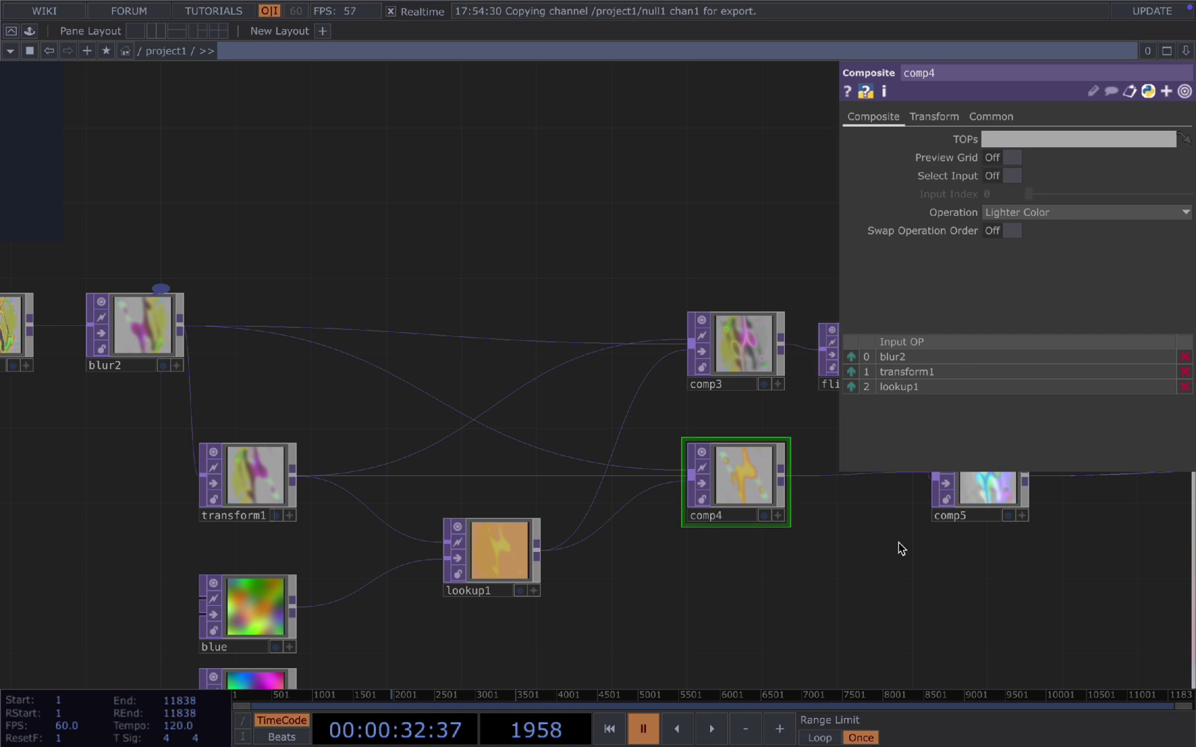
drag(897, 542, 813, 553)
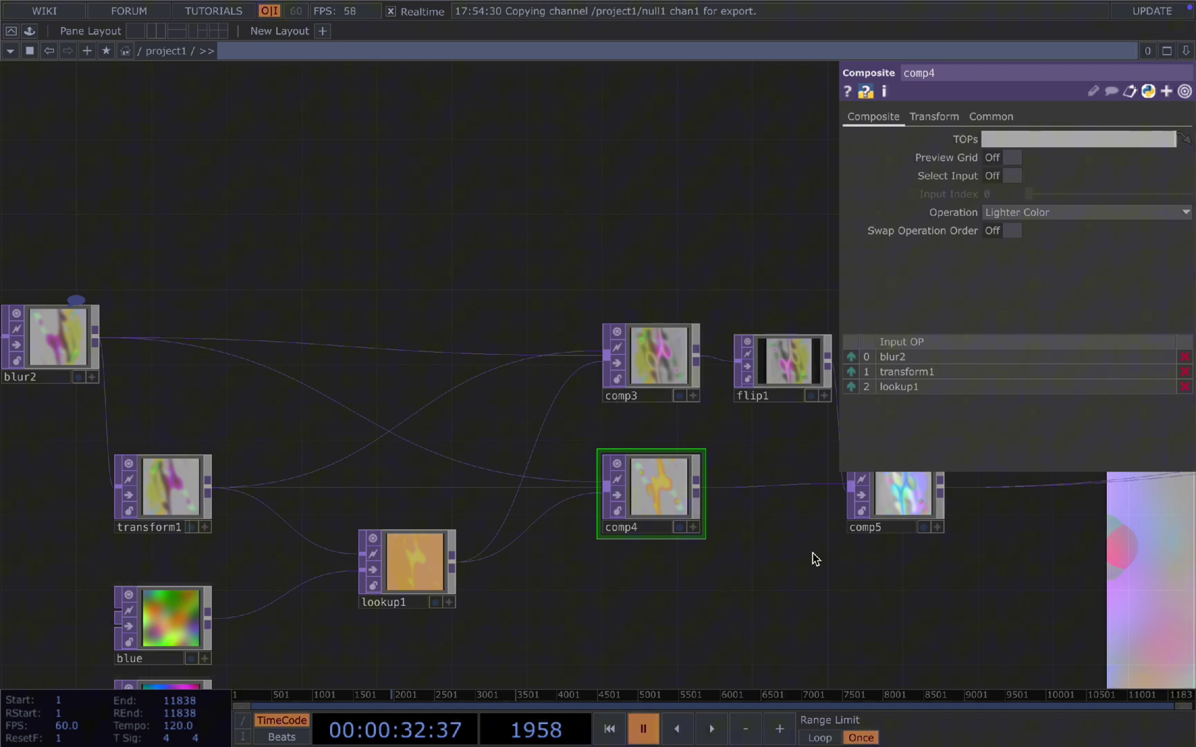
drag(812, 553, 704, 568)
drag(654, 372, 673, 371)
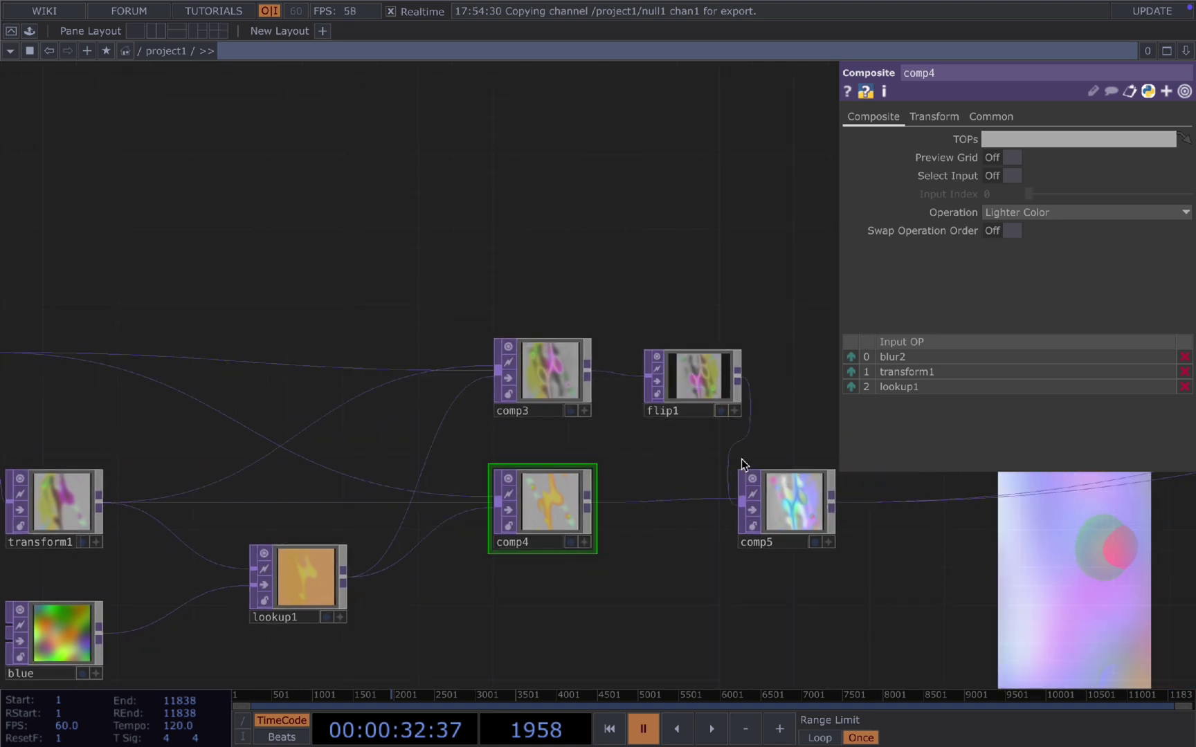
- Select comp5 and examine its composite operation and input list
drag(742, 571, 654, 552)
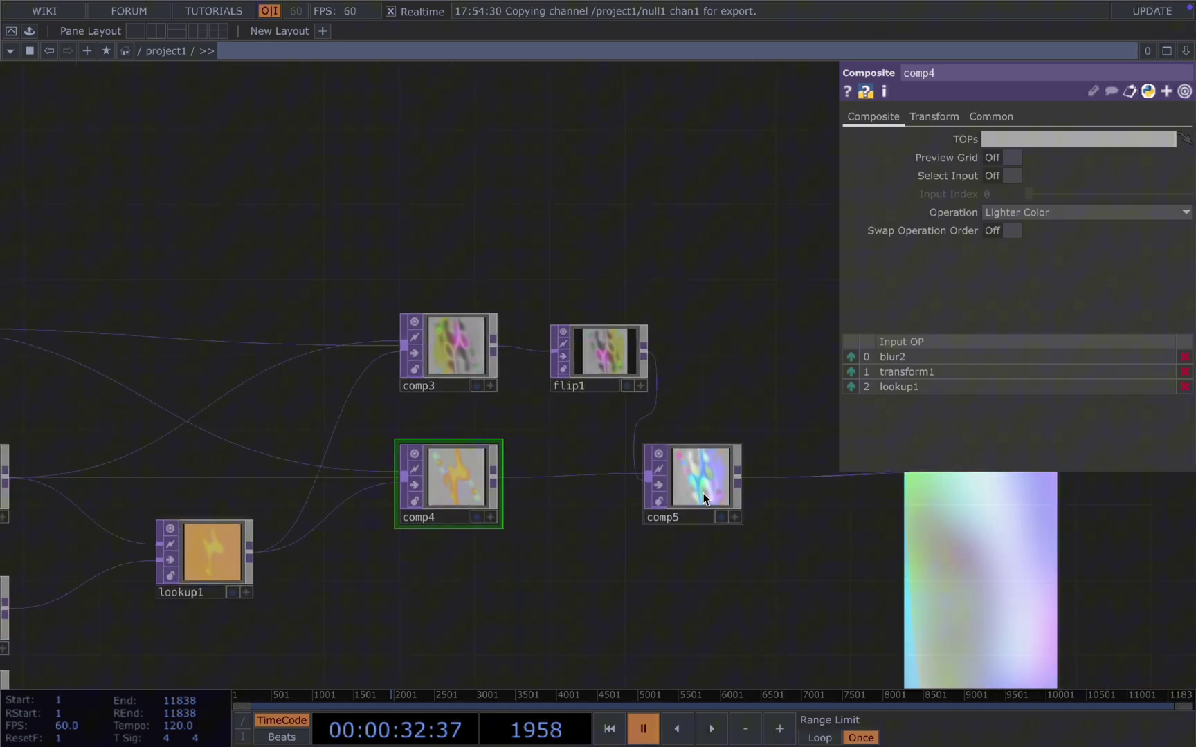
click(667, 503)
key(h)
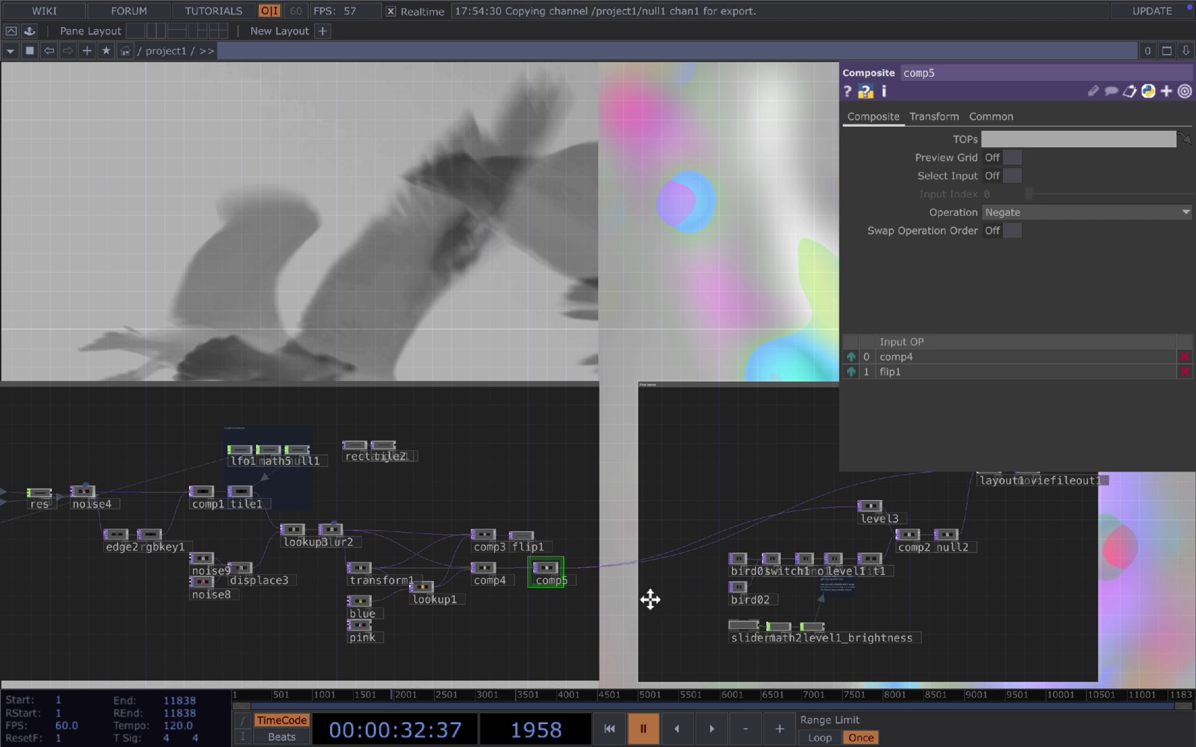
- Go to the bird image network and examine comp2's composite operation and inputs
drag(648, 598, 385, 589)
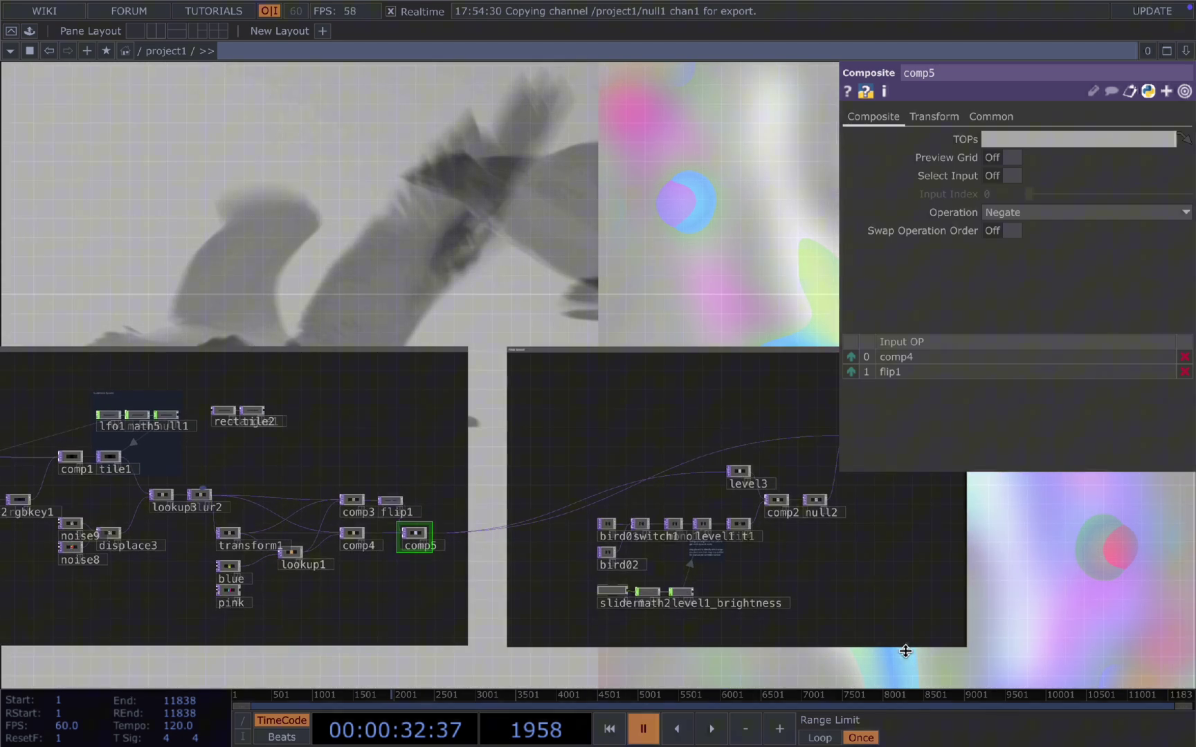
drag(977, 638, 865, 598)
scroll(524, 604, up, 5)
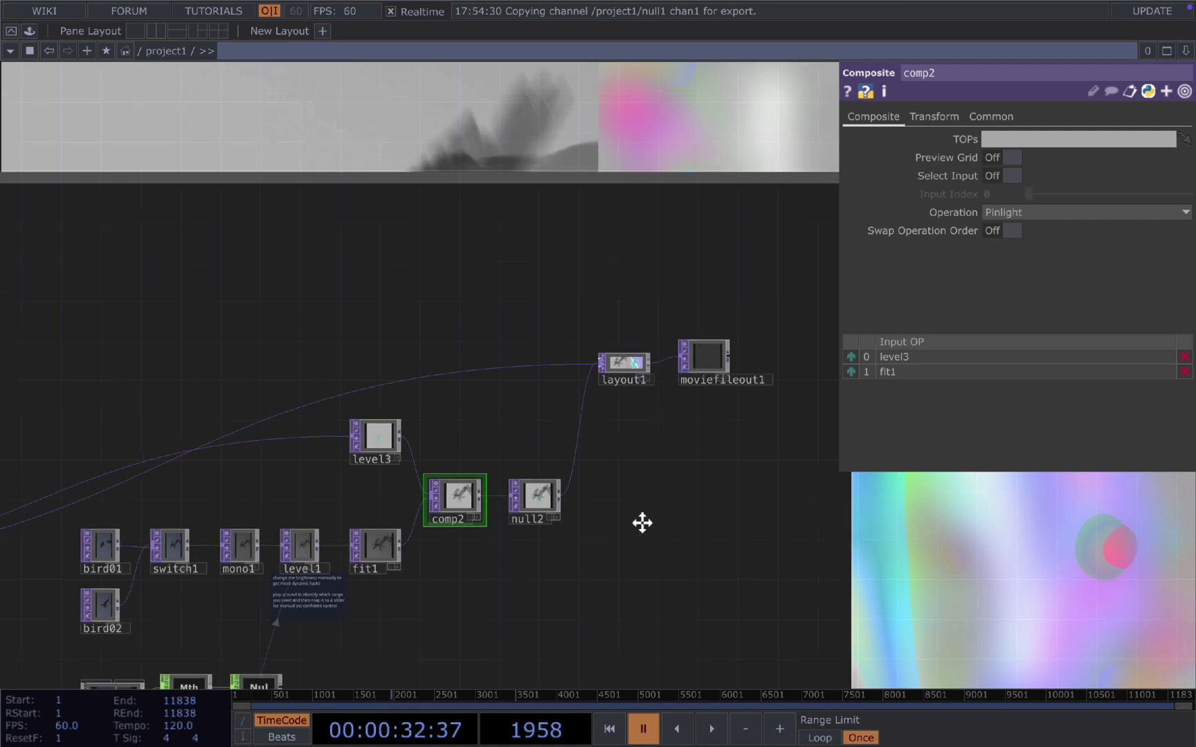
- Select layout1 and review its alignment, fit and inputs alongside the side-by-side output in the background
click(618, 424)
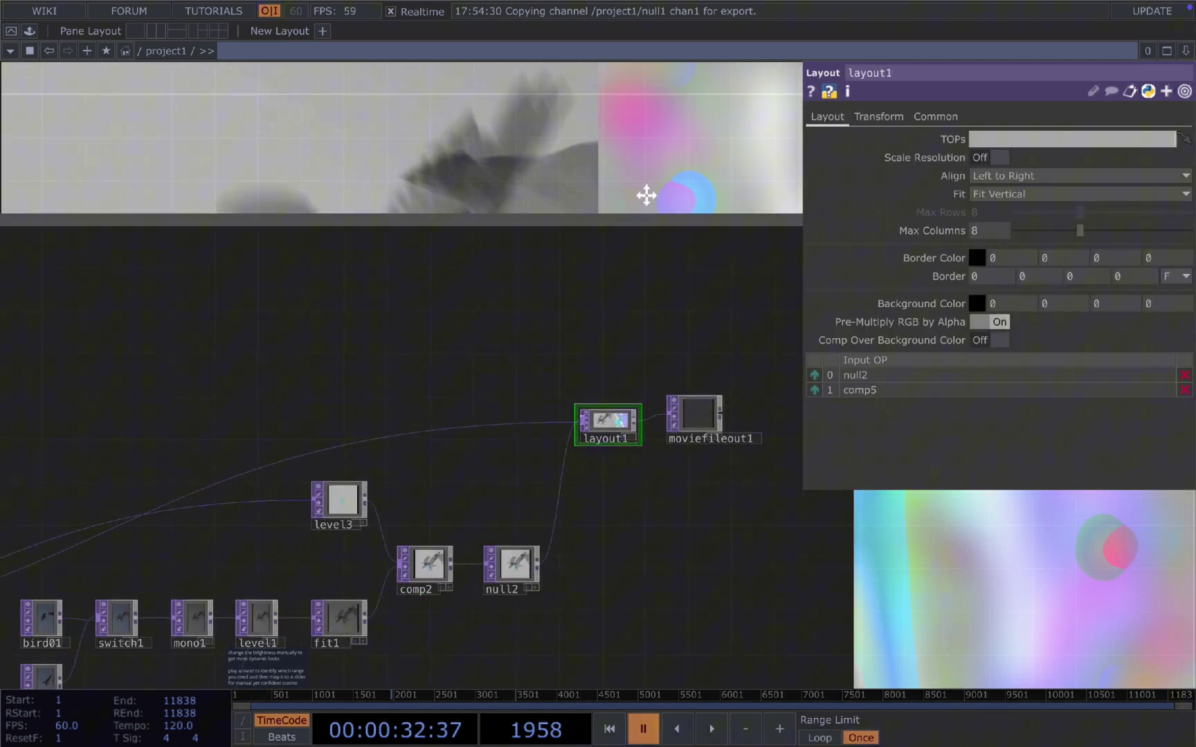
drag(646, 196, 629, 571)
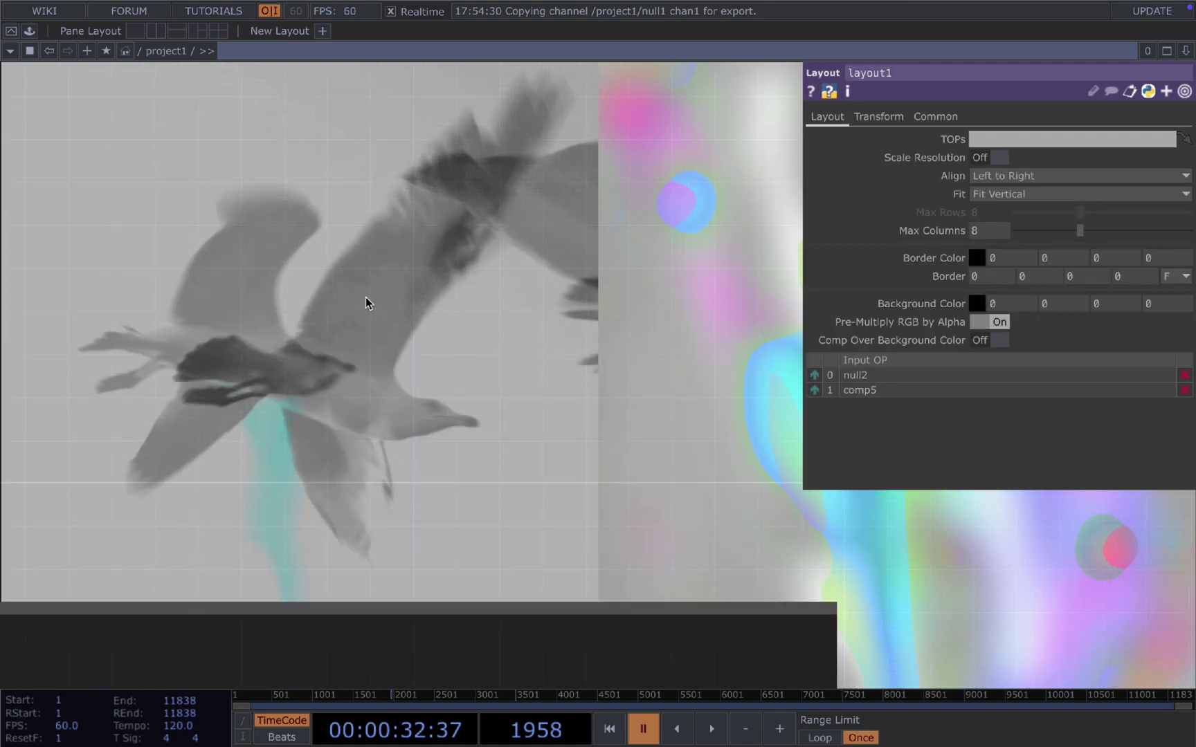
- Hide the operator parameters, play the timeline briefly to preview the combined bird and abstract visuals, and pause it
key(p)
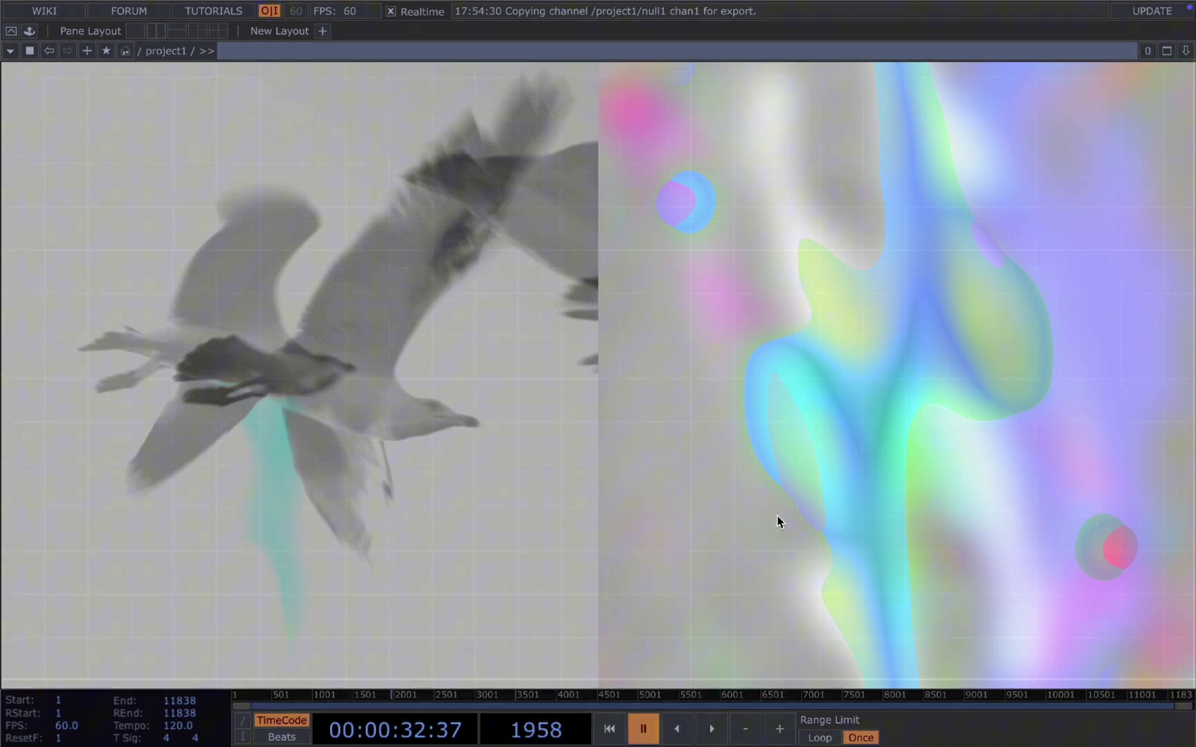
key(space)
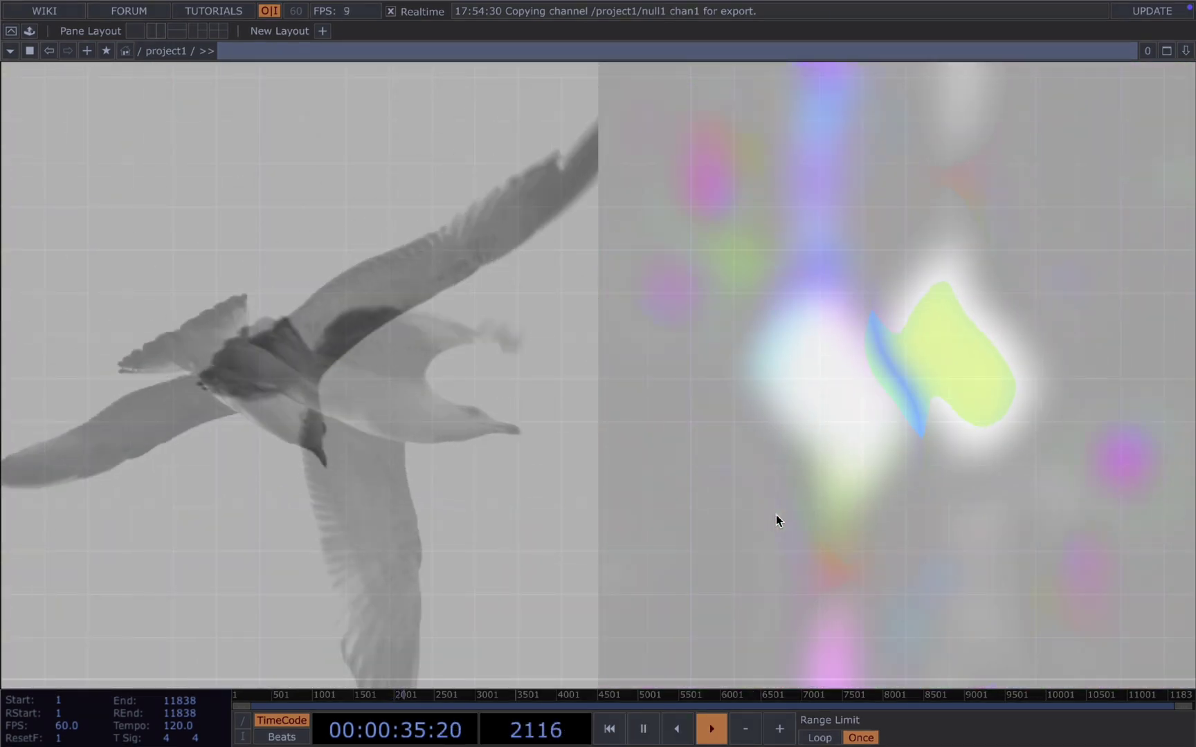
key(space)
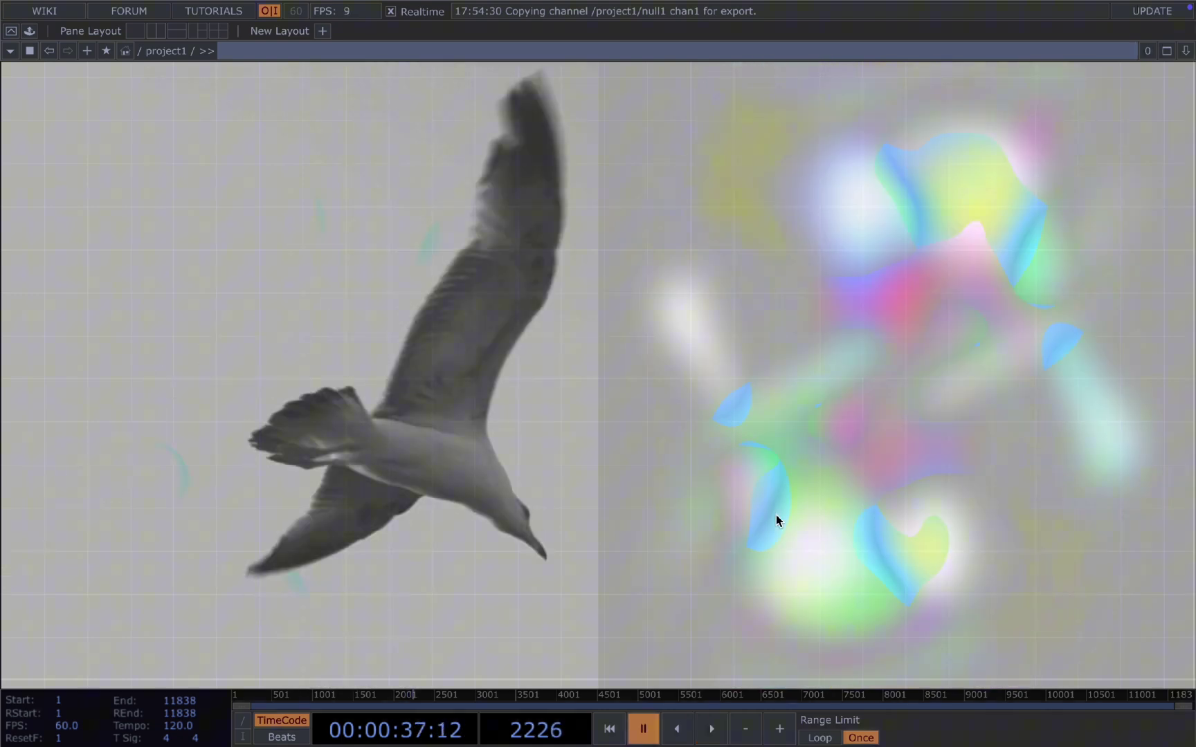
- Bring the entire project network into view to survey its three operator groups, from audio analysis to final layout
scroll(775, 518, down, 1)
drag(806, 472, 811, 438)
mouse_move(814, 521)
mouse_down()
mouse_move(816, 429)
mouse_move(855, 368)
mouse_up()
scroll(815, 457, down, 10)
mouse_move(711, 397)
mouse_down()
mouse_move(832, 384)
mouse_move(926, 312)
mouse_move(869, 215)
mouse_up()
drag(814, 239, 863, 238)
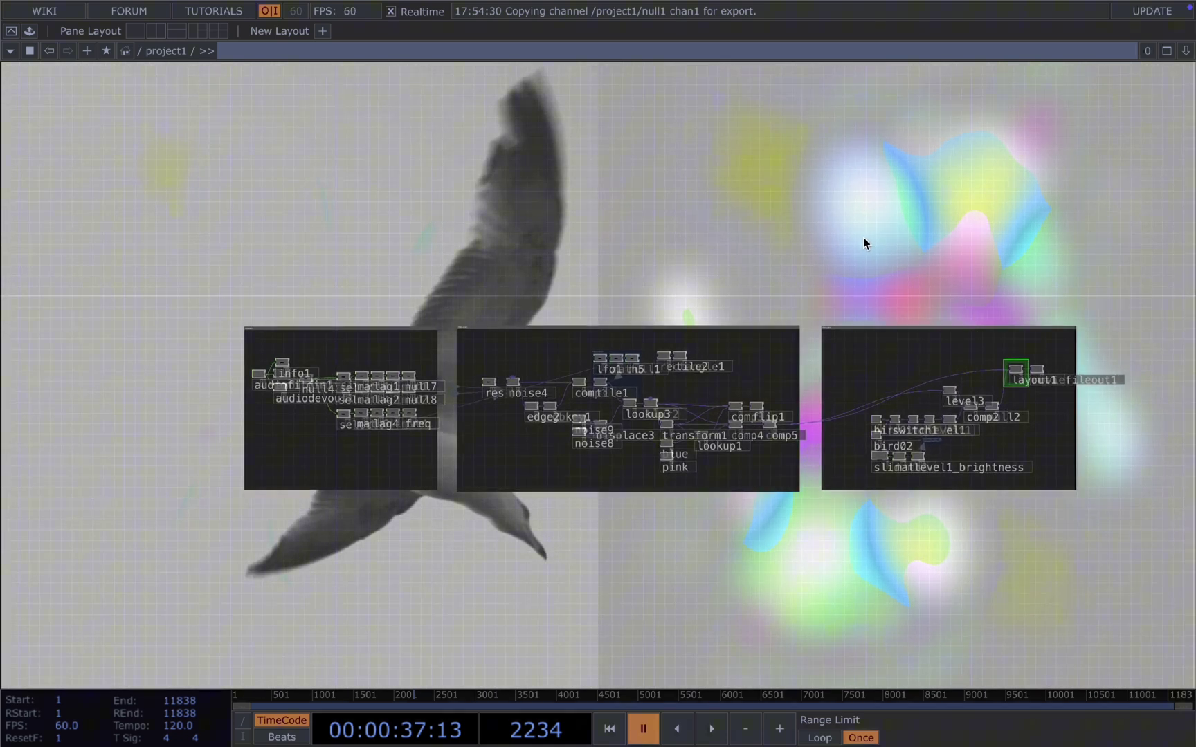